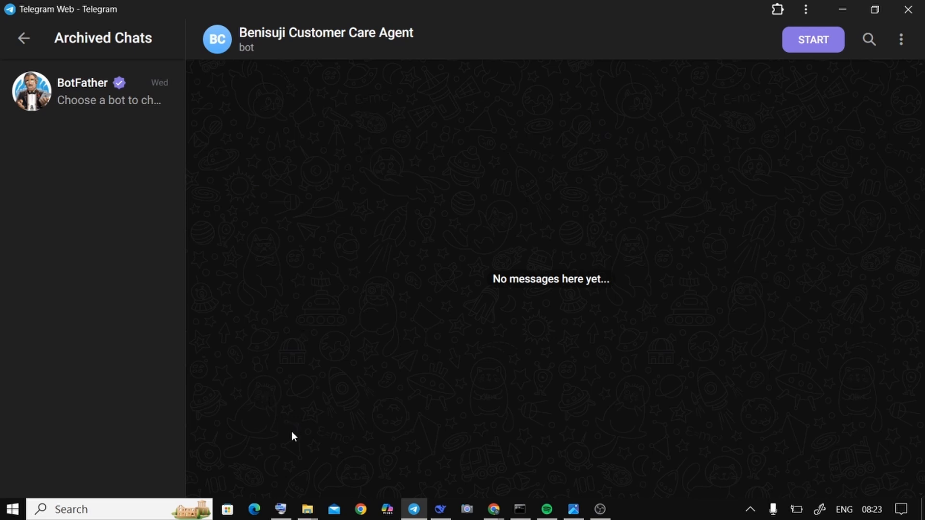
Step: Bring up the On-Screen Keyboard and place it over the archived chats list, clear of the conversation's lower area
{"action": "mouse_move", "coordinate": [282, 514]}
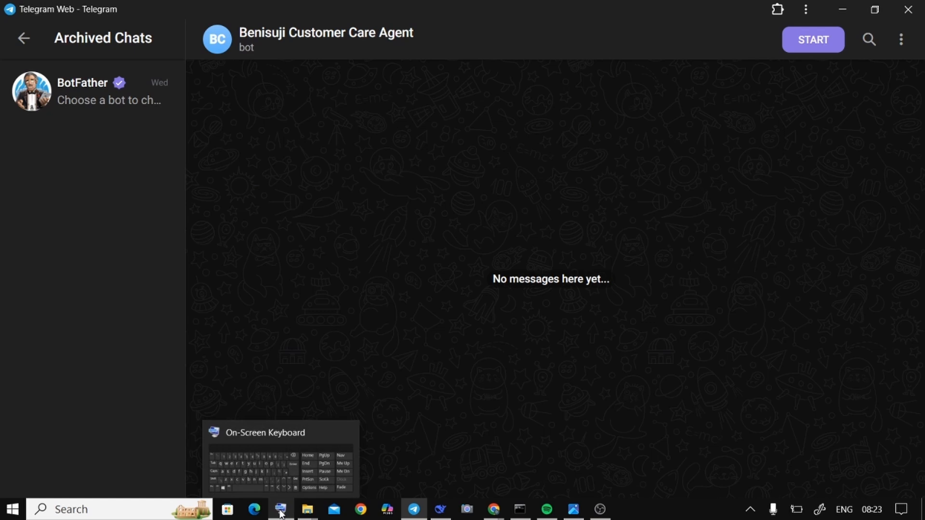
{"action": "left_click", "coordinate": [270, 484]}
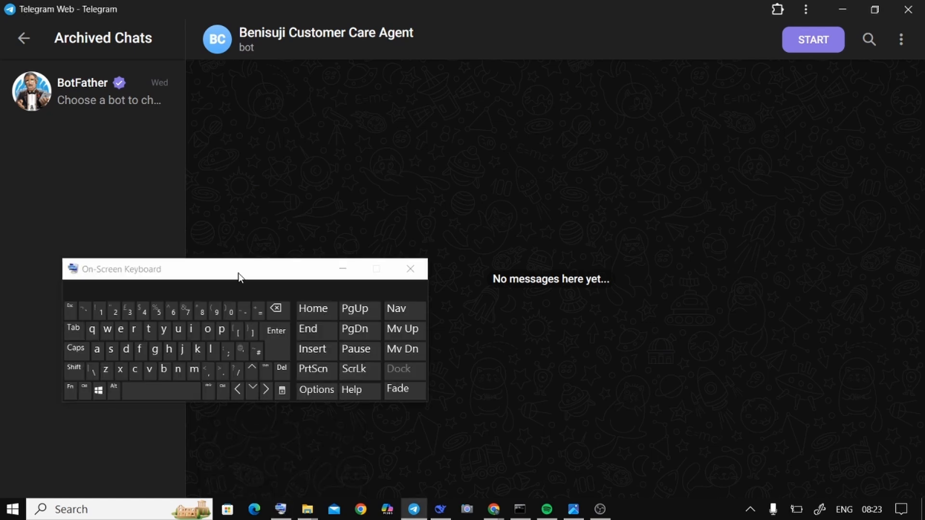
{"action": "left_click_drag", "start_coordinate": [239, 277], "coordinate": [177, 76]}
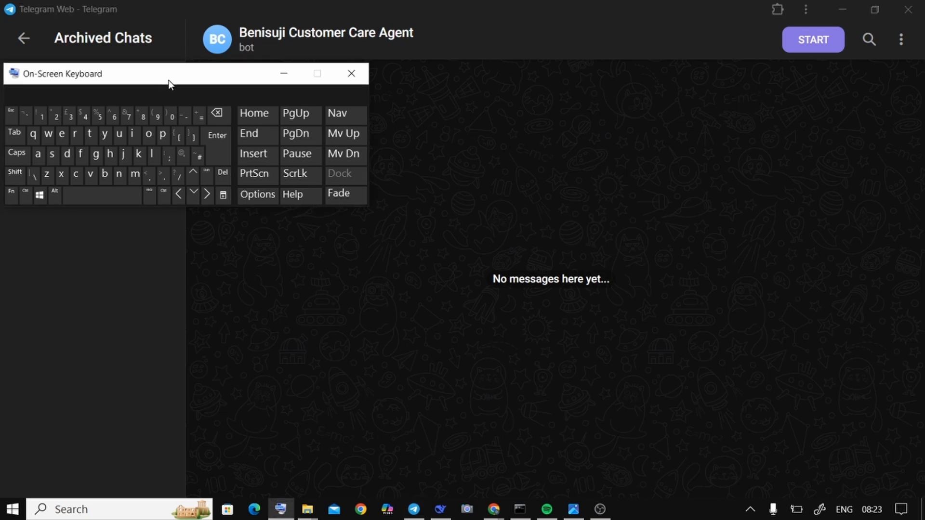
{"action": "left_click_drag", "start_coordinate": [168, 80], "coordinate": [169, 85]}
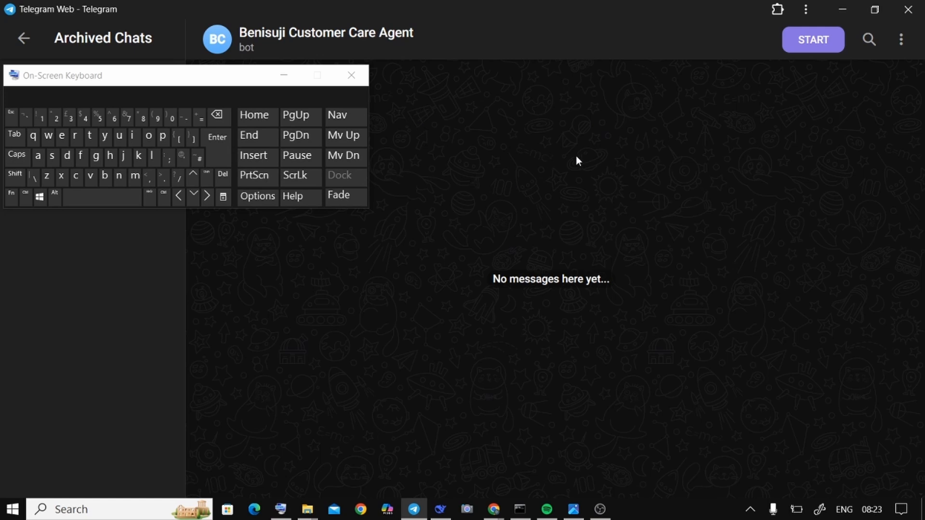
Step: Start the Benisuji Customer Care Agent bot and send it a "My name is" message with the customer's first name
{"action": "left_click", "coordinate": [817, 44]}
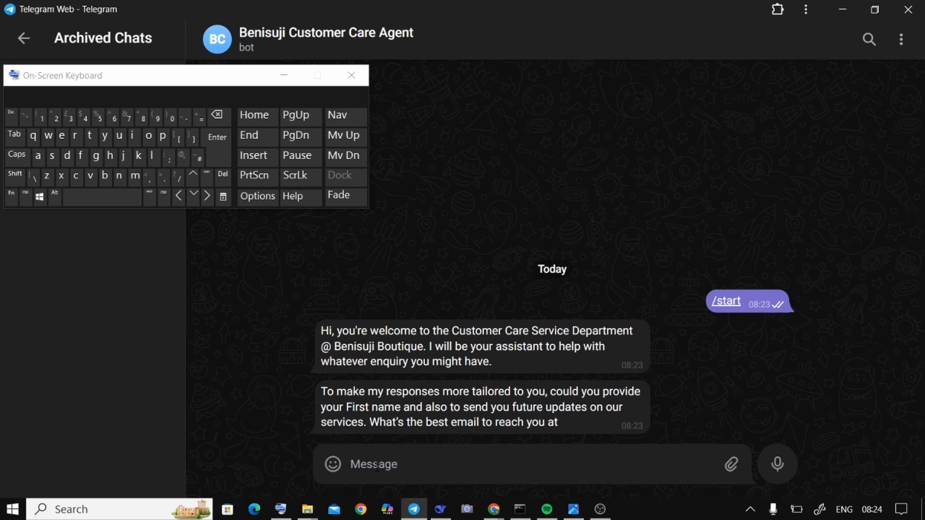
{"action": "key", "text": "Caps_Lock"}
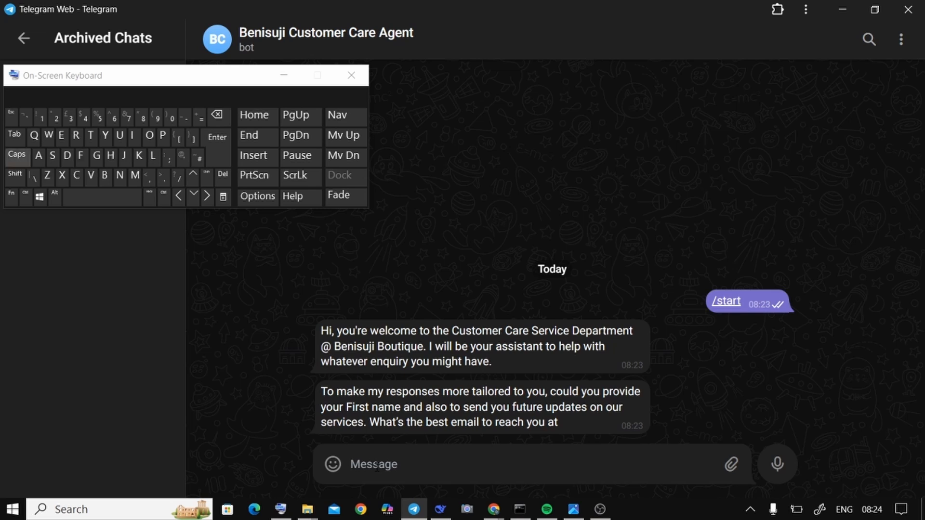
{"action": "type", "text": "M"}
{"action": "key", "text": "Caps_Lock"}
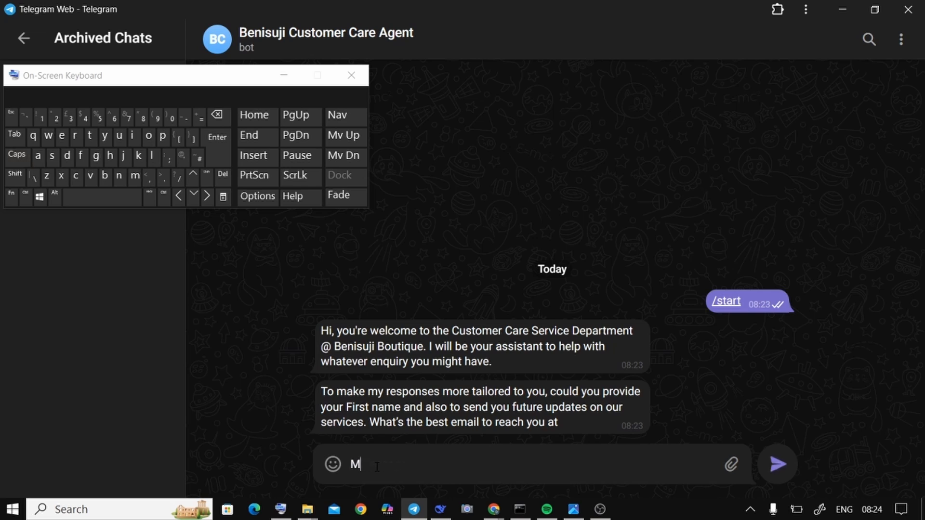
{"action": "type", "text": "y name is"}
{"action": "key", "text": "Caps_Lock"}
{"action": "type", "text": "C"}
{"action": "key", "text": "Caps_Lock"}
{"action": "type", "text": "aleb"}
{"action": "key", "text": "Return"}
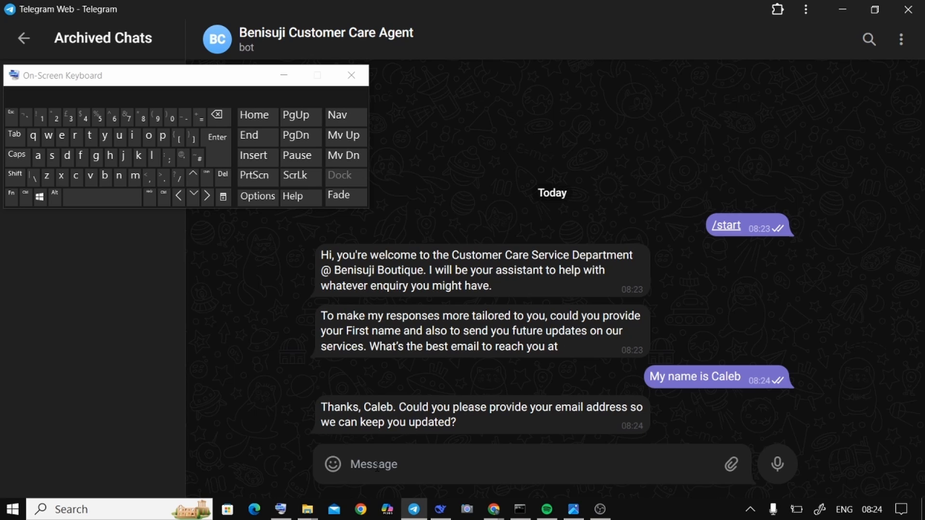
Step: Send the customer's e-mail address to the bot
{"action": "key", "text": "Caps_Lock"}
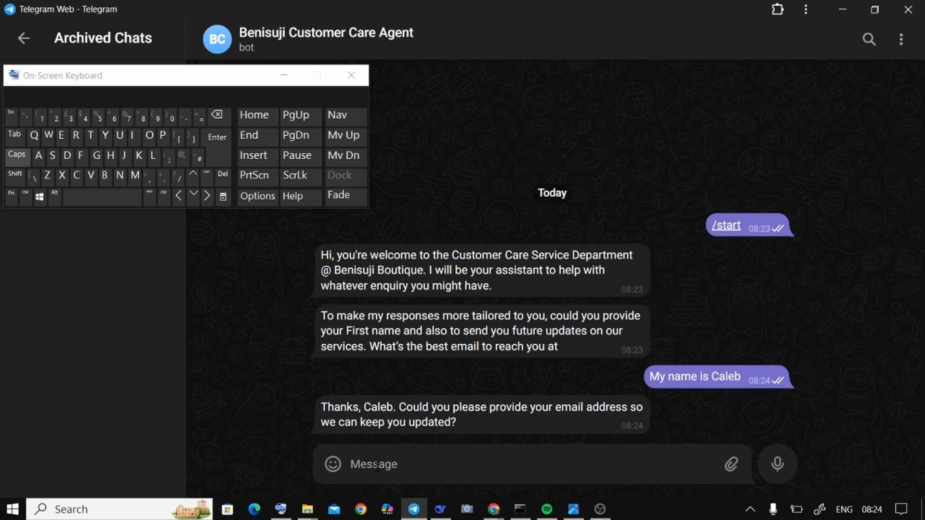
{"action": "key", "text": "Caps_Lock"}
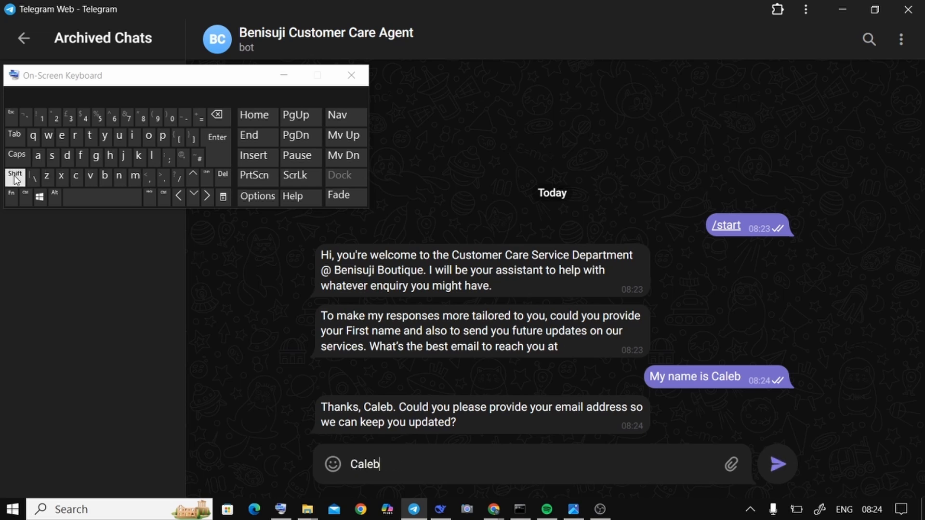
{"action": "left_click", "coordinate": [182, 157]}
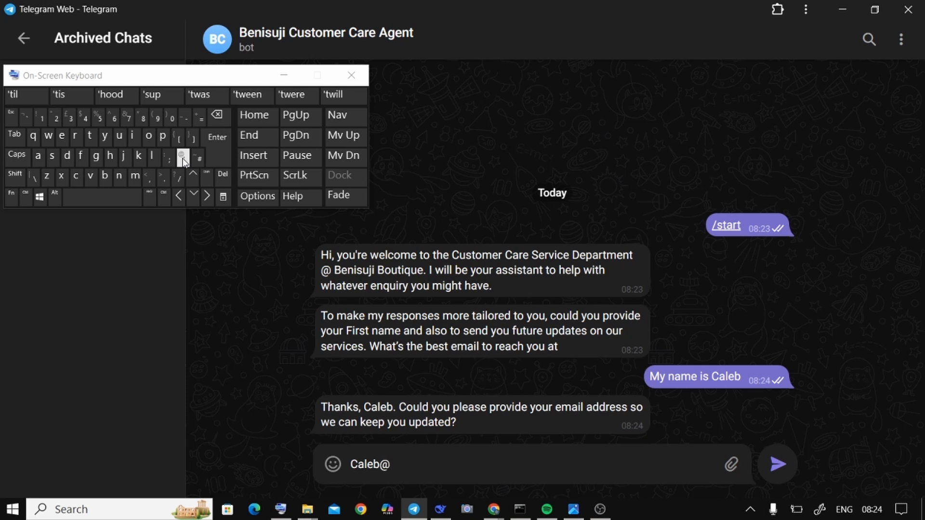
{"action": "left_click", "coordinate": [96, 156]}
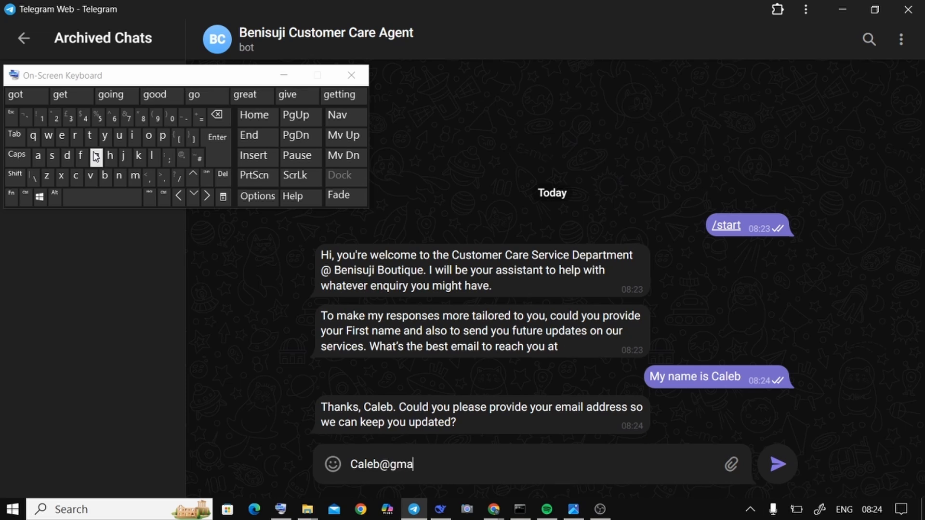
{"action": "key", "text": "Return"}
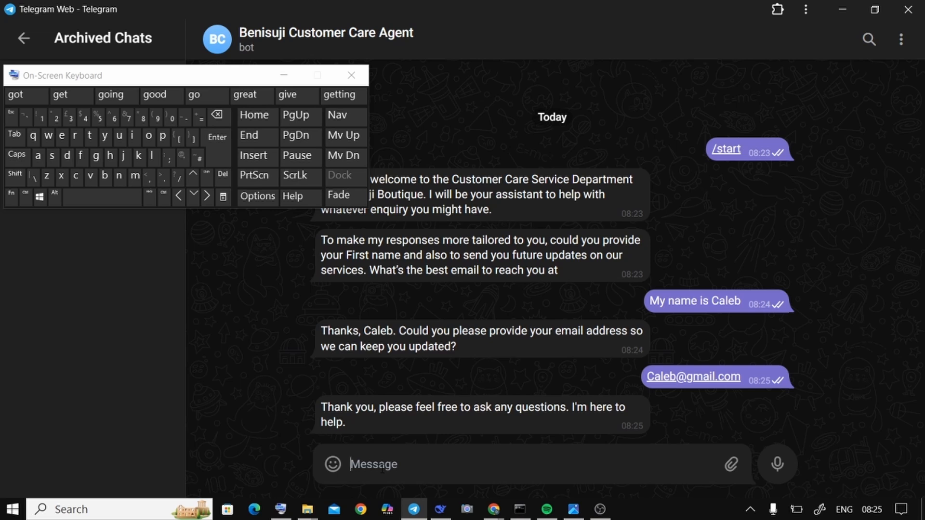
Step: Ask the bot "Do you guys open on Easter"
{"action": "key", "text": "Caps_Lock"}
{"action": "type", "text": "D"}
{"action": "key", "text": "Caps_Lock"}
{"action": "type", "text": "o you"}
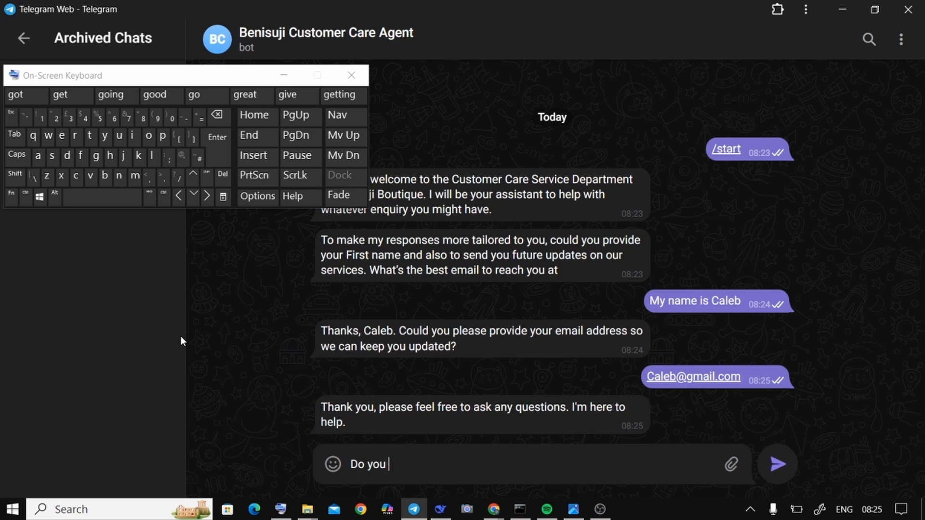
{"action": "left_click", "coordinate": [96, 164]}
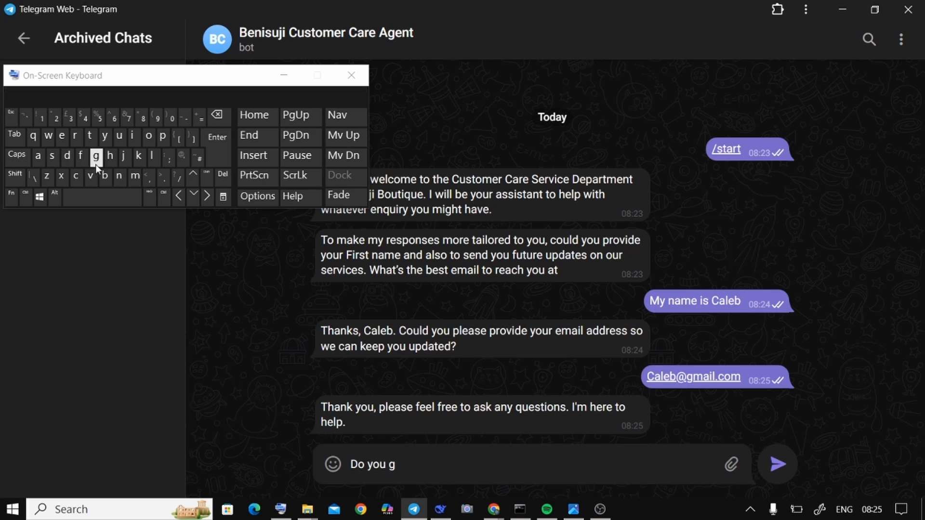
{"action": "type", "text": "uys opeb"}
{"action": "left_click", "coordinate": [212, 116]}
{"action": "type", "text": "n "}
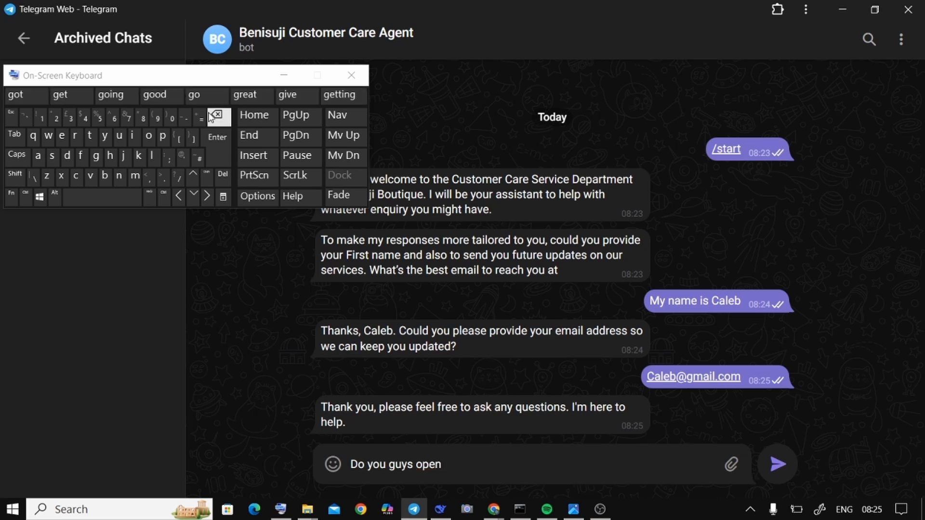
{"action": "type", "text": "on"}
{"action": "key", "text": "Caps_Lock"}
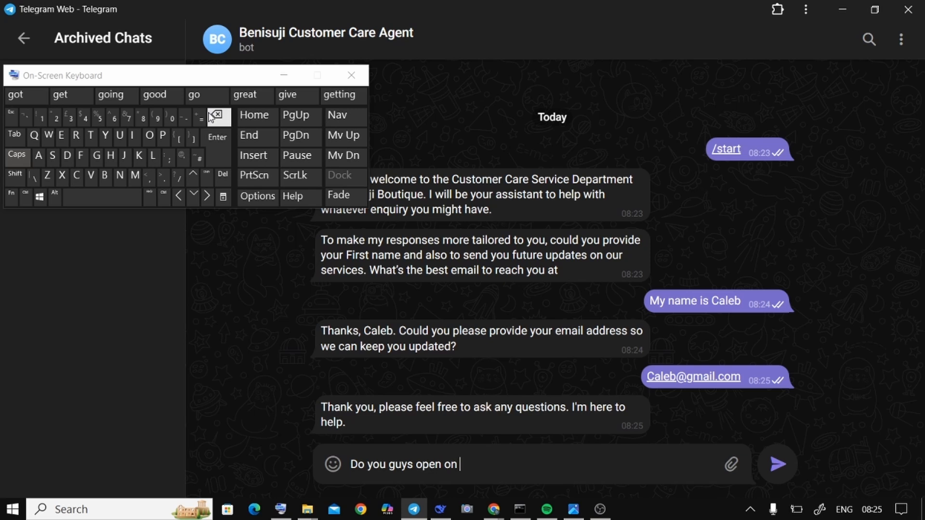
{"action": "type", "text": "E"}
{"action": "key", "text": "Caps_Lock"}
{"action": "type", "text": "a"}
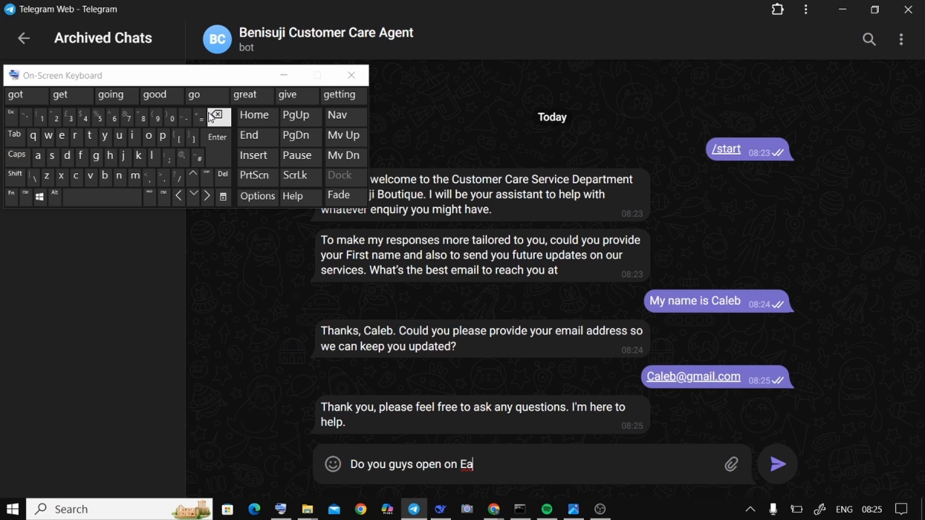
{"action": "type", "text": "ter"}
{"action": "type", "text": "s"}
{"action": "left_click", "coordinate": [210, 117]}
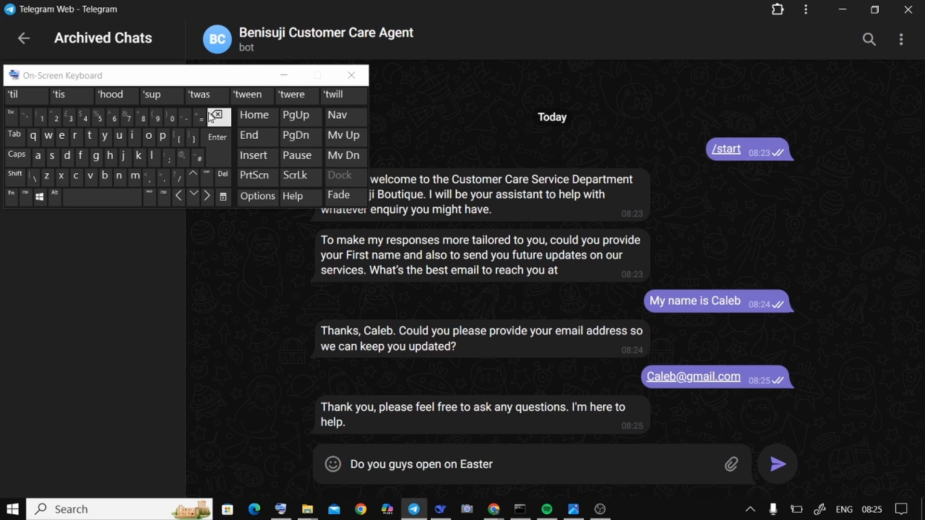
{"action": "key", "text": "Return"}
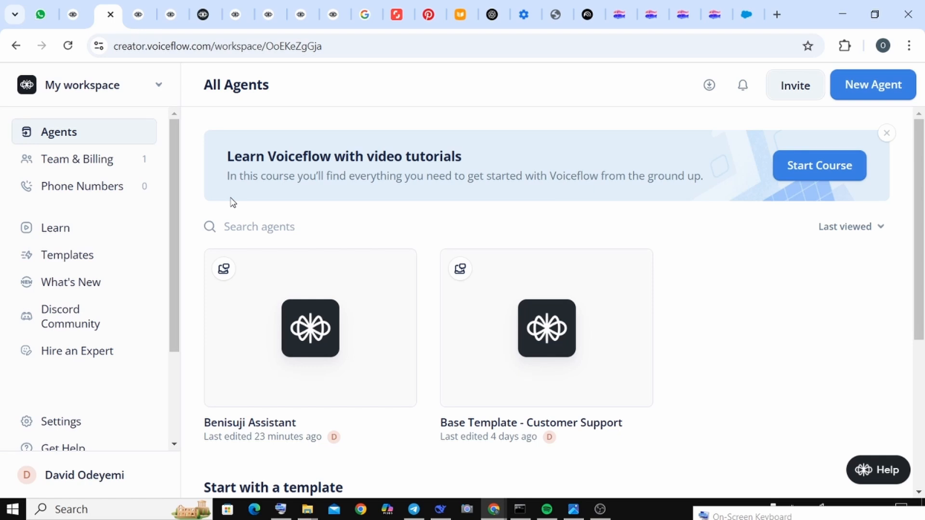
Step: In Voiceflow, open the Benisuji Assistant agent and its Brand Overview knowledge data source
{"action": "mouse_move", "coordinate": [314, 283]}
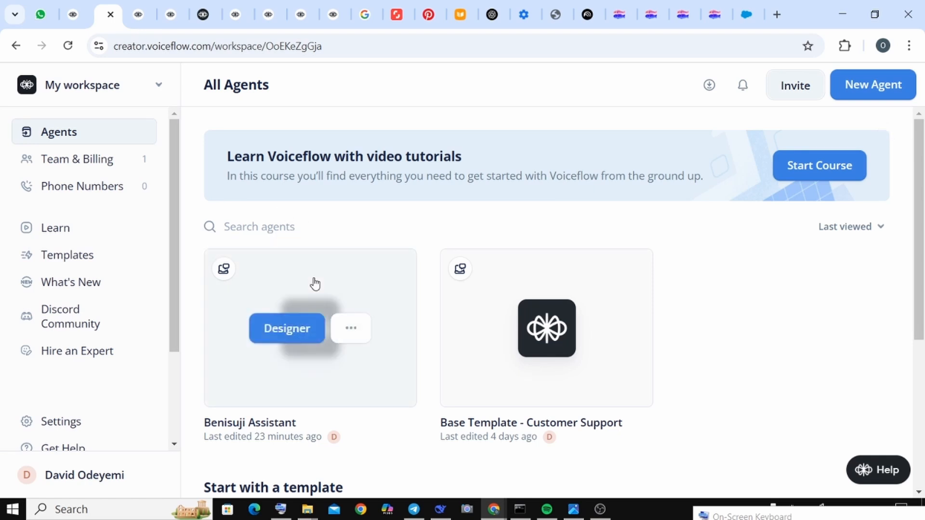
{"action": "left_click", "coordinate": [316, 365]}
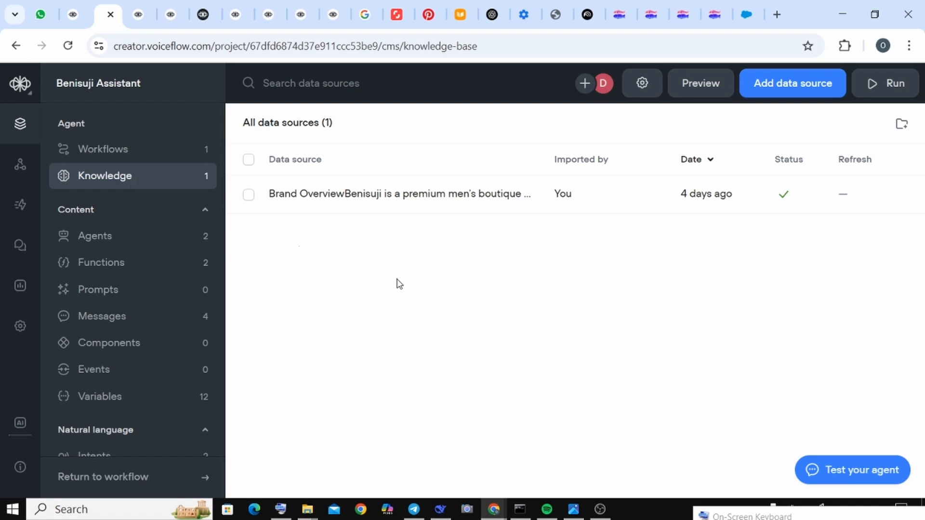
{"action": "left_click", "coordinate": [535, 211]}
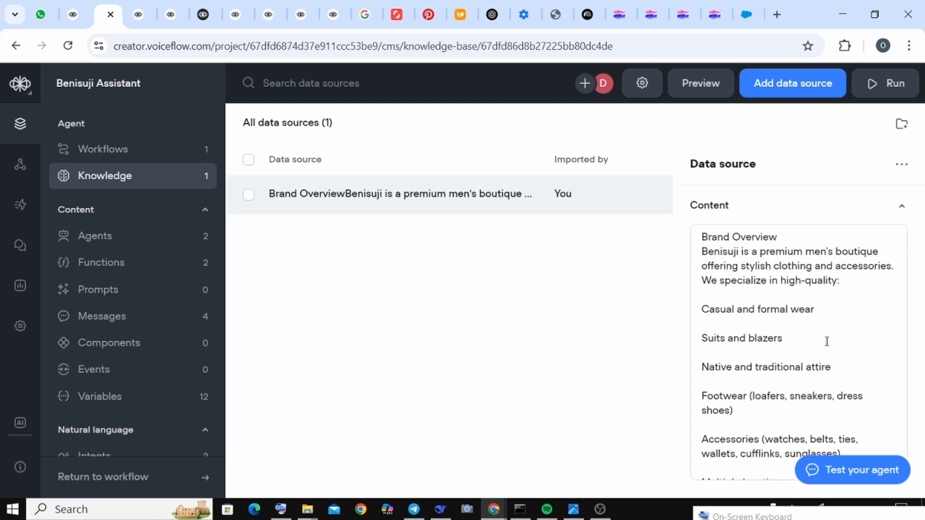
Step: Read through the Brand Overview data source's content down to the return and exchange policy, return to its beginning, and close it
{"action": "left_click", "coordinate": [781, 278]}
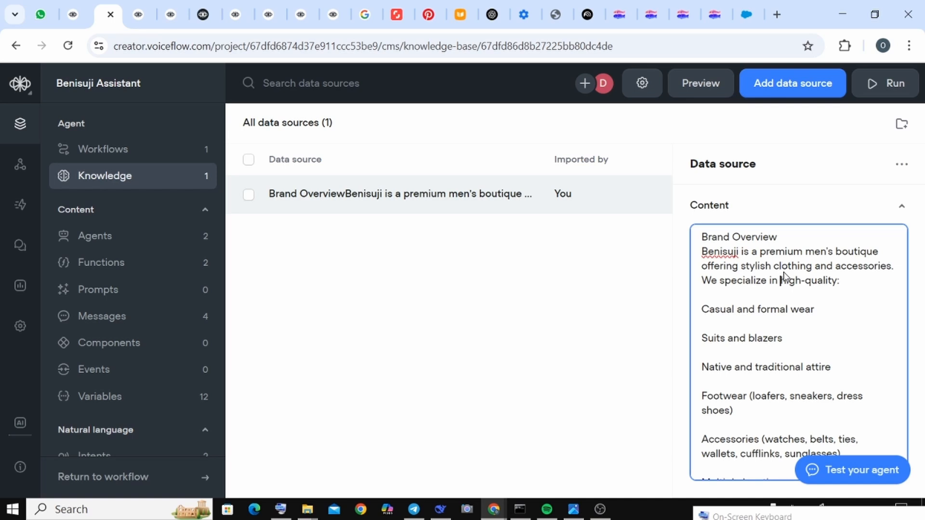
{"action": "scroll", "coordinate": [784, 276], "scroll_direction": "down", "scroll_amount": 2}
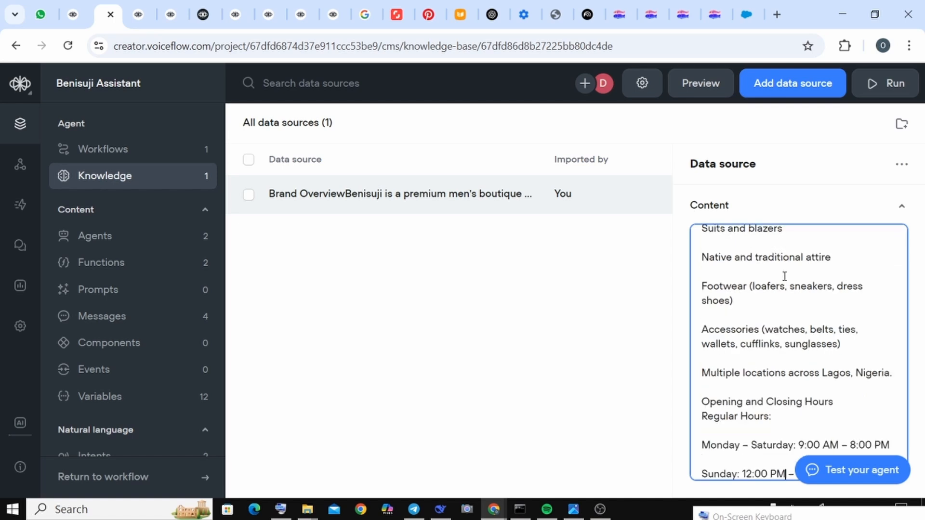
{"action": "key", "text": "Down"}
{"action": "key", "text": "Down"}
{"action": "key", "text": "Down"}
{"action": "key", "text": "Down"}
{"action": "key", "text": "Down"}
{"action": "key", "text": "Down"}
{"action": "key", "text": "Down"}
{"action": "key", "text": "Down"}
{"action": "key", "text": "Down"}
{"action": "key", "text": "Down"}
{"action": "key", "text": "Down"}
{"action": "key", "text": "Down"}
{"action": "key", "text": "Down"}
{"action": "key", "text": "Down"}
{"action": "key", "text": "Down"}
{"action": "key", "text": "Down"}
{"action": "key", "text": "Down"}
{"action": "key", "text": "Down"}
{"action": "key", "text": "Down"}
{"action": "key", "text": "Down"}
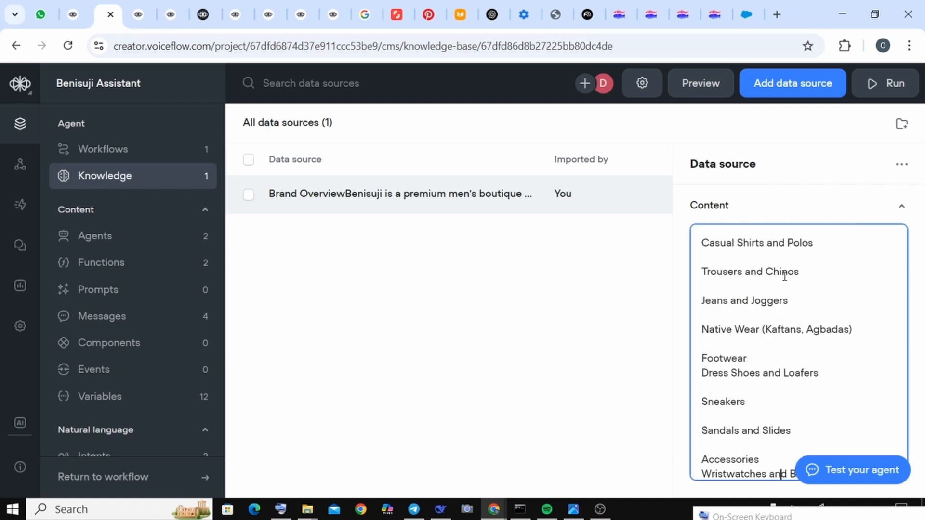
{"action": "key", "text": "Down"}
{"action": "key", "text": "Down"}
{"action": "key", "text": "Down"}
{"action": "key", "text": "Down"}
{"action": "key", "text": "Down"}
{"action": "key", "text": "Down"}
{"action": "key", "text": "Down"}
{"action": "key", "text": "Down"}
{"action": "key", "text": "Down"}
{"action": "key", "text": "Down"}
{"action": "key", "text": "Down"}
{"action": "key", "text": "Down"}
{"action": "key", "text": "Down"}
{"action": "key", "text": "Down"}
{"action": "key", "text": "Down"}
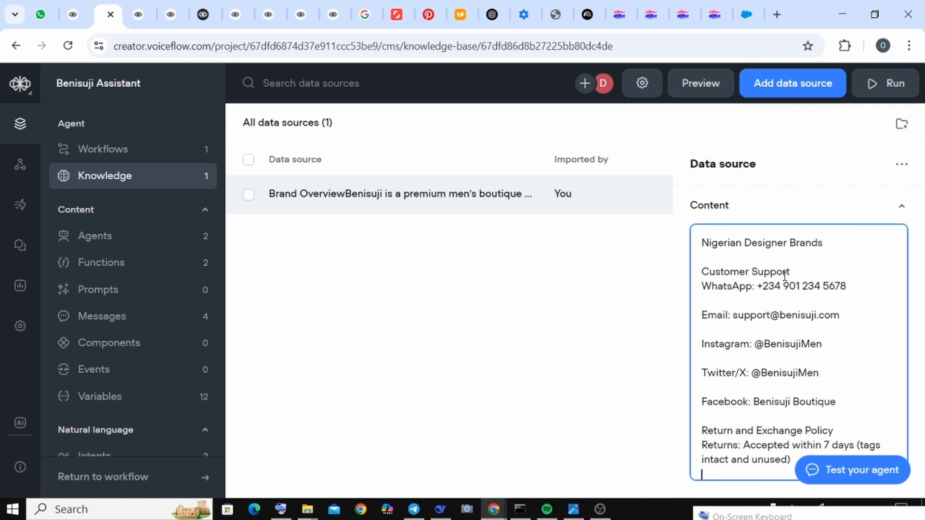
{"action": "key", "text": "Down"}
{"action": "key", "text": "Down"}
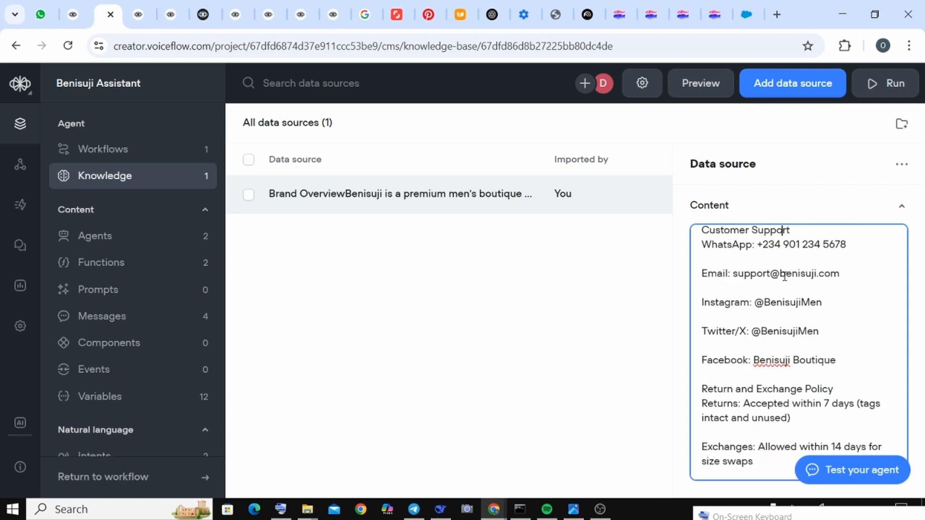
{"action": "key", "text": "Up"}
{"action": "key", "text": "Up"}
{"action": "key", "text": "Up"}
{"action": "key", "text": "Up"}
{"action": "key", "text": "Up"}
{"action": "key", "text": "Up"}
{"action": "key", "text": "Up"}
{"action": "key", "text": "Up"}
{"action": "key", "text": "Up"}
{"action": "key", "text": "Up"}
{"action": "key", "text": "Up"}
{"action": "key", "text": "Up"}
{"action": "key", "text": "Up"}
{"action": "key", "text": "Up"}
{"action": "key", "text": "Up"}
{"action": "key", "text": "Up"}
{"action": "key", "text": "Up"}
{"action": "key", "text": "Up"}
{"action": "key", "text": "Up"}
{"action": "key", "text": "Up"}
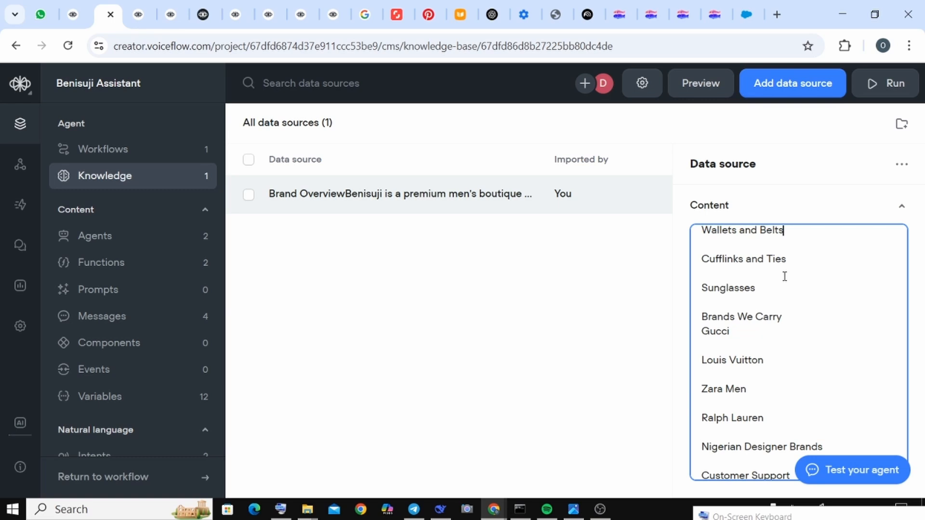
{"action": "key", "text": "Up"}
{"action": "key", "text": "Up"}
{"action": "key", "text": "Up"}
{"action": "key", "text": "Up"}
{"action": "key", "text": "Up"}
{"action": "key", "text": "Up"}
{"action": "key", "text": "Up"}
{"action": "key", "text": "Up"}
{"action": "key", "text": "Up"}
{"action": "key", "text": "Up"}
{"action": "key", "text": "Up"}
{"action": "key", "text": "Up"}
{"action": "key", "text": "Up"}
{"action": "key", "text": "Up"}
{"action": "key", "text": "Up"}
{"action": "key", "text": "Up"}
{"action": "key", "text": "Up"}
{"action": "key", "text": "Up"}
{"action": "key", "text": "Up"}
{"action": "key", "text": "Up"}
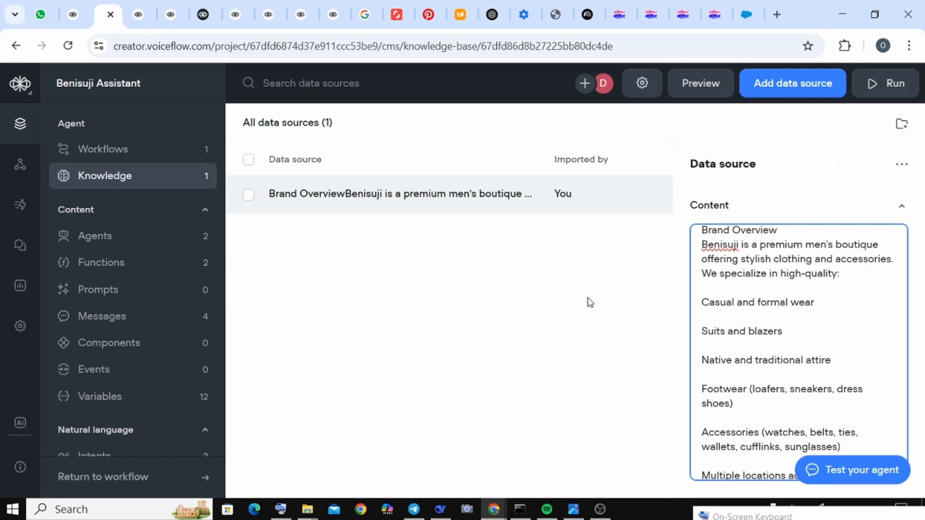
{"action": "left_click", "coordinate": [609, 300]}
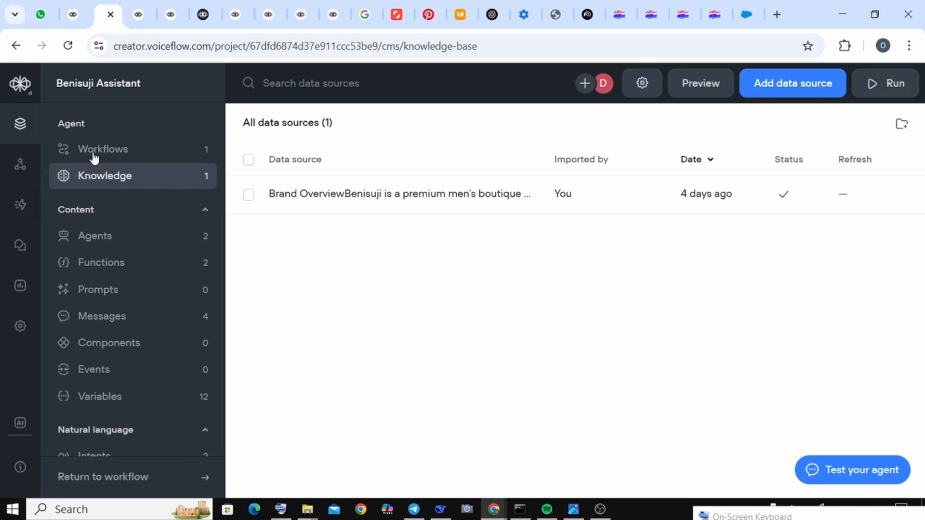
Step: Open the Support Workflow on the canvas and show the available Talk blocks
{"action": "left_click", "coordinate": [154, 147]}
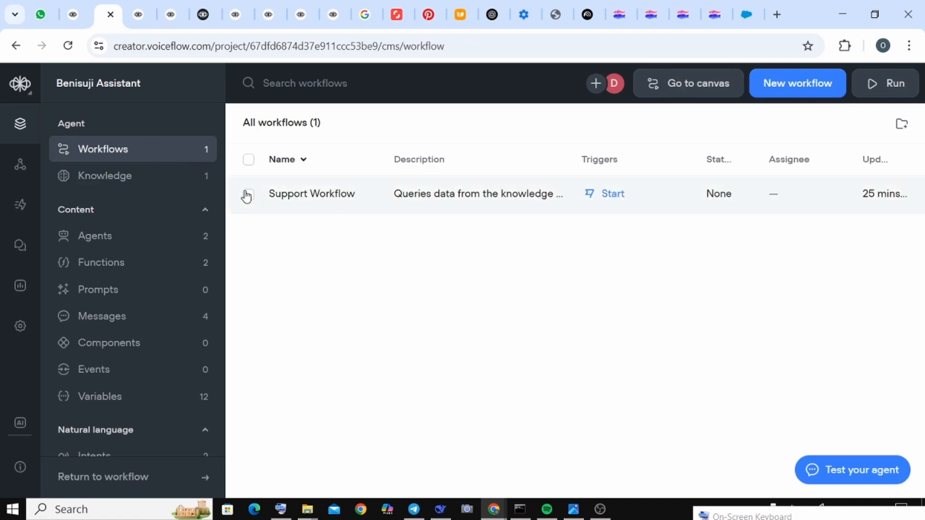
{"action": "double_click", "coordinate": [520, 210]}
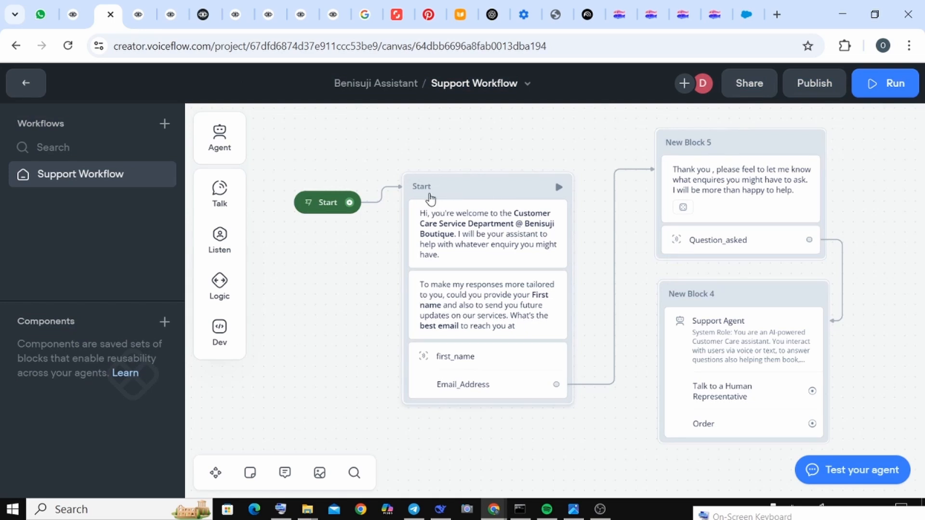
{"action": "mouse_move", "coordinate": [238, 200]}
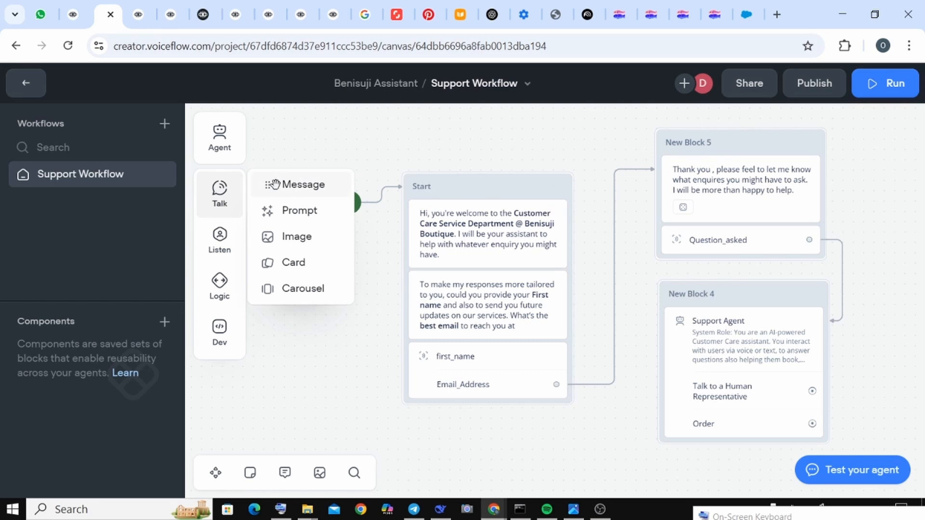
Step: Add an empty Message block to the Support Workflow canvas and place it below the Start block
{"action": "left_click_drag", "start_coordinate": [286, 184], "coordinate": [324, 347]}
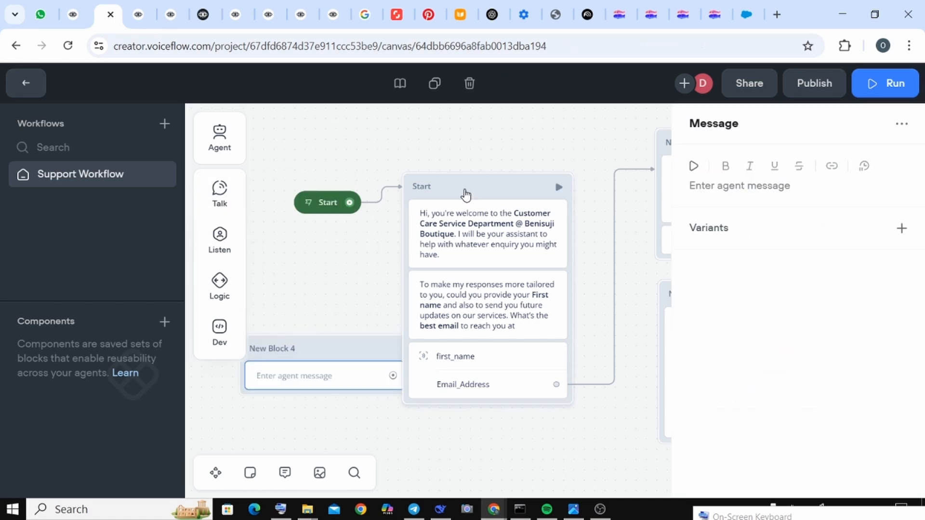
{"action": "left_click", "coordinate": [465, 206]}
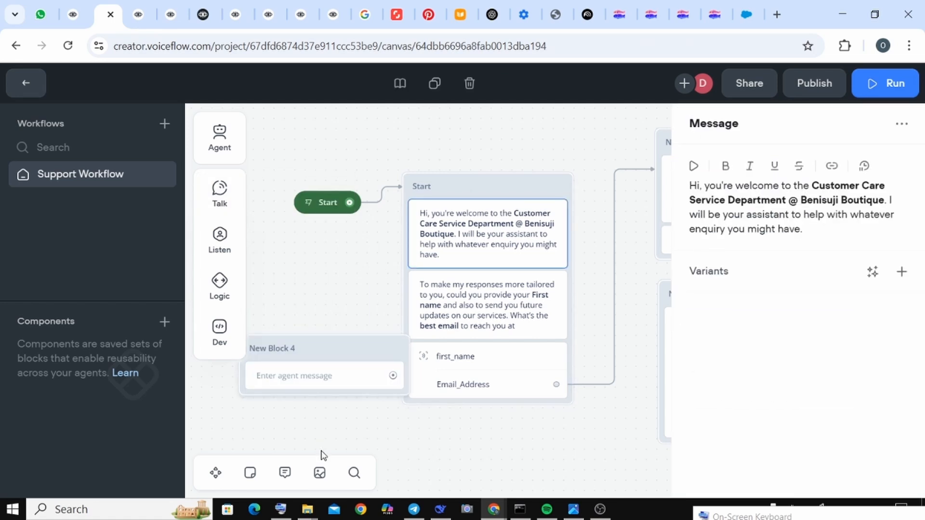
{"action": "left_click", "coordinate": [335, 428]}
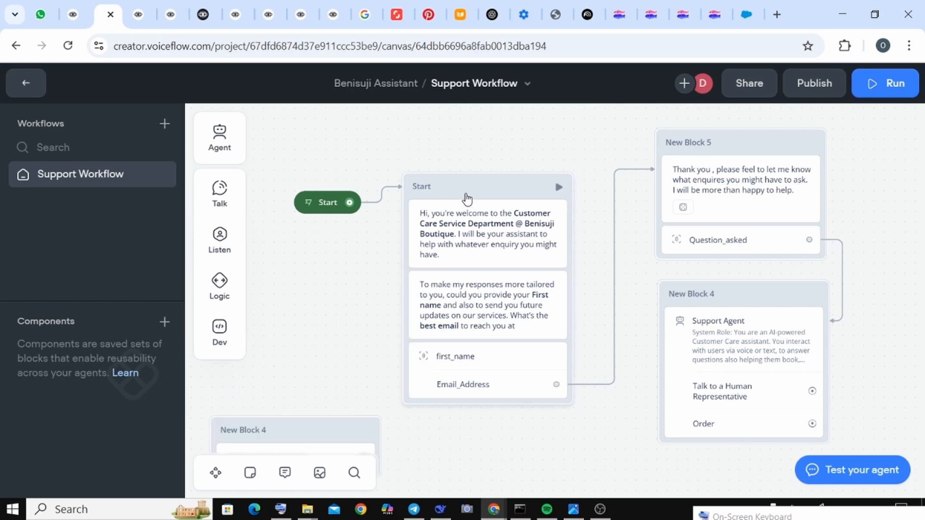
Step: Inspect the Start block's welcome message and its request for first name and best email, and close the message editor
{"action": "left_click", "coordinate": [467, 222]}
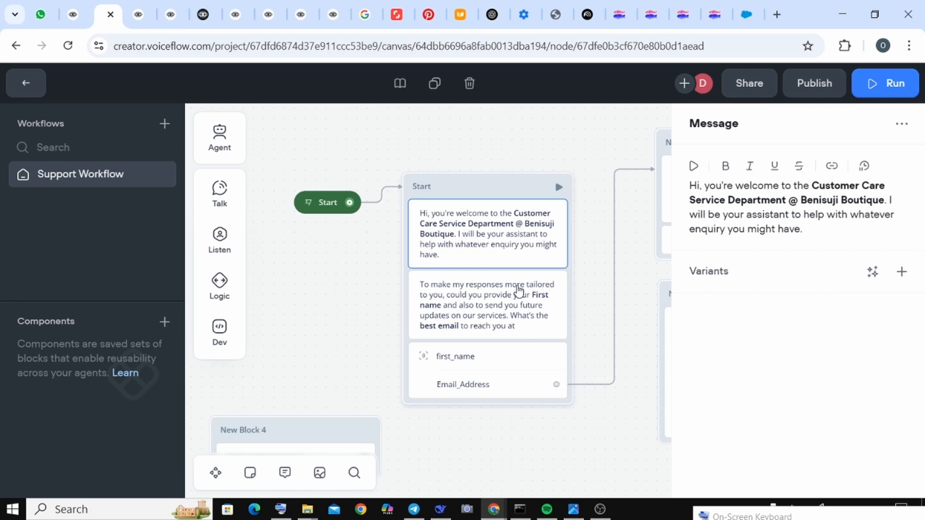
{"action": "left_click", "coordinate": [496, 292]}
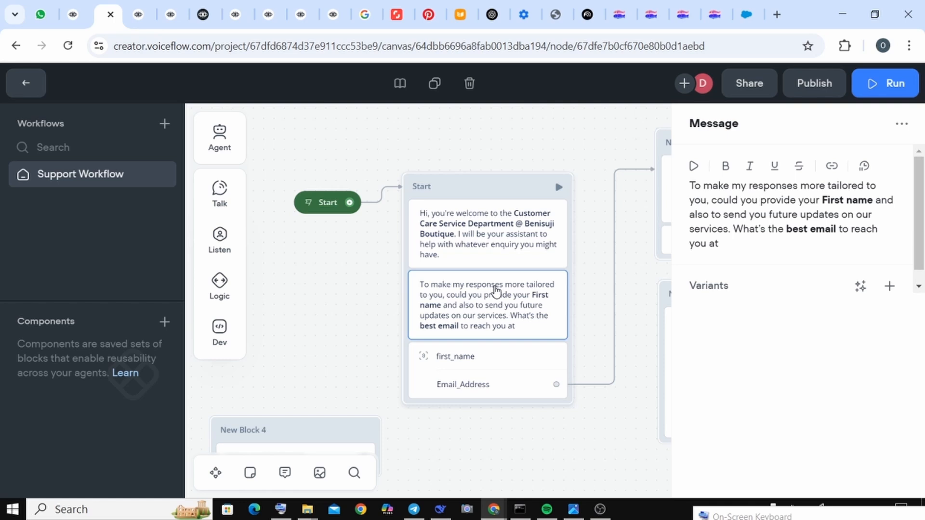
{"action": "left_click", "coordinate": [232, 244]}
{"action": "left_click", "coordinate": [624, 318]}
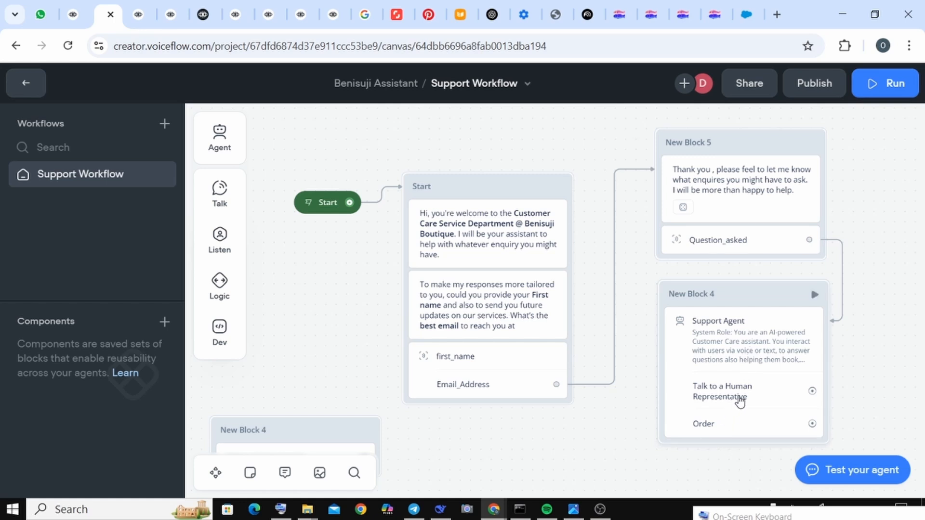
Step: Add an API block beside the Support Agent block, leave its GET request unconfigured, and close its settings
{"action": "mouse_move", "coordinate": [227, 339]}
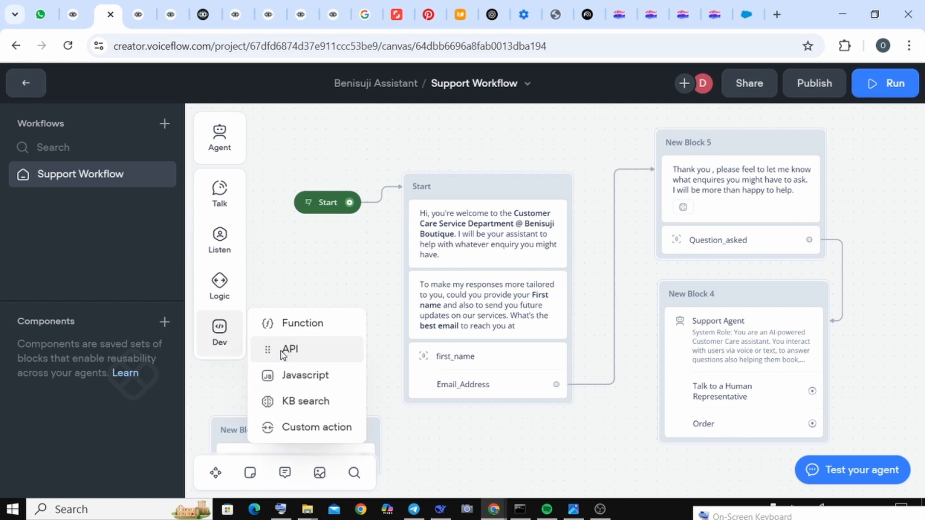
{"action": "left_click_drag", "start_coordinate": [280, 349], "coordinate": [582, 412]}
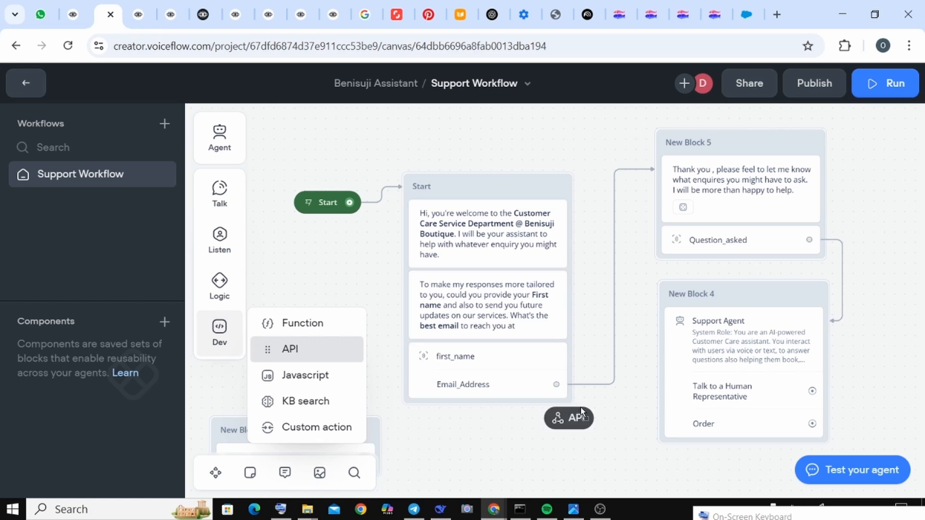
{"action": "left_click_drag", "start_coordinate": [581, 412], "coordinate": [852, 358]}
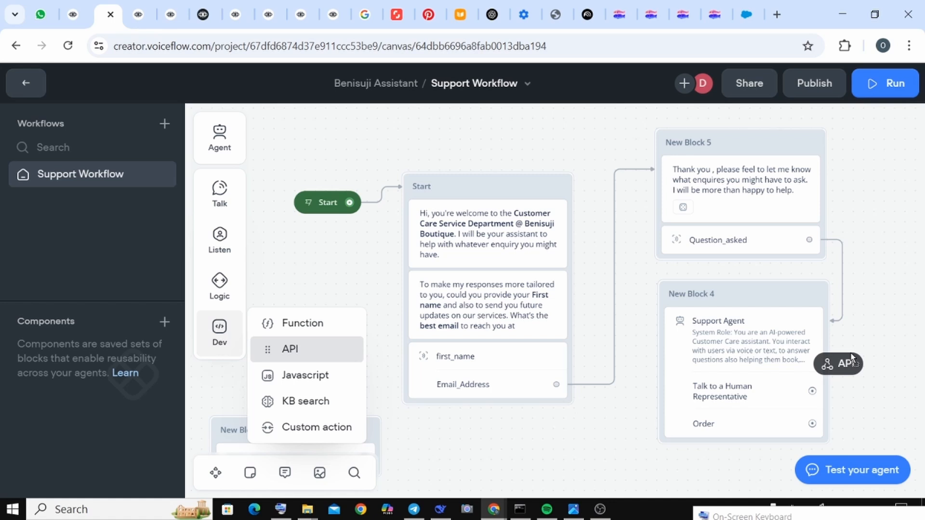
{"action": "left_click_drag", "start_coordinate": [852, 358], "coordinate": [853, 359]}
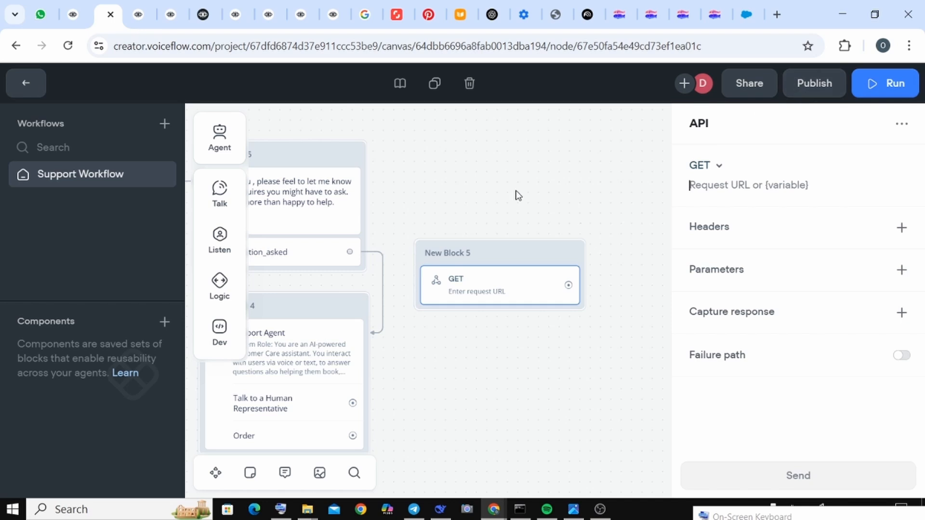
{"action": "left_click_drag", "start_coordinate": [519, 182], "coordinate": [604, 182]}
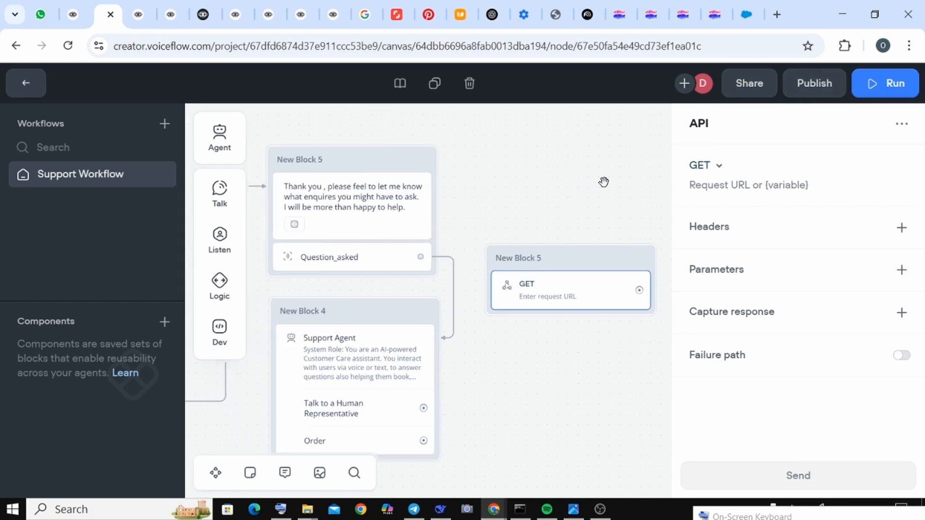
{"action": "left_click_drag", "start_coordinate": [603, 182], "coordinate": [616, 180]}
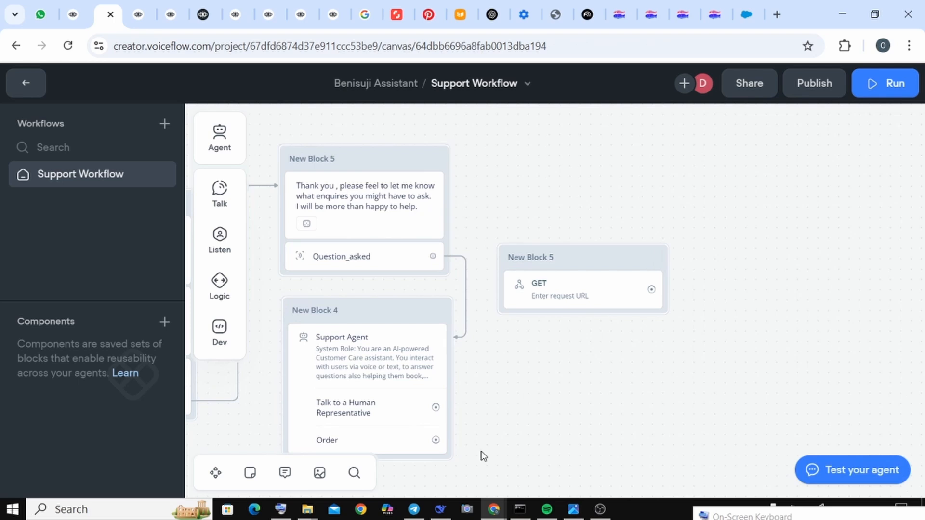
Step: Switch to Telegram and review the BotFather chat, from the command list through the benisuji_bot creation to the access token message
{"action": "mouse_move", "coordinate": [411, 515]}
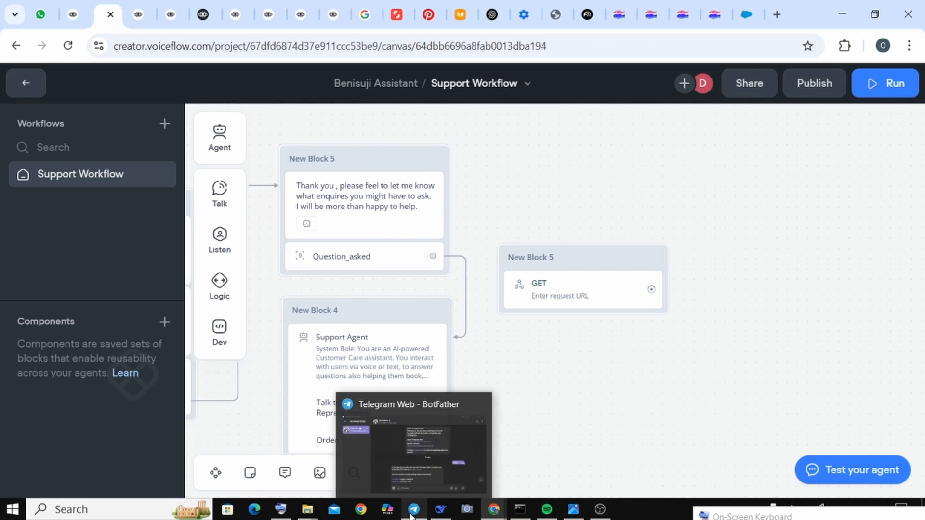
{"action": "left_click", "coordinate": [411, 513]}
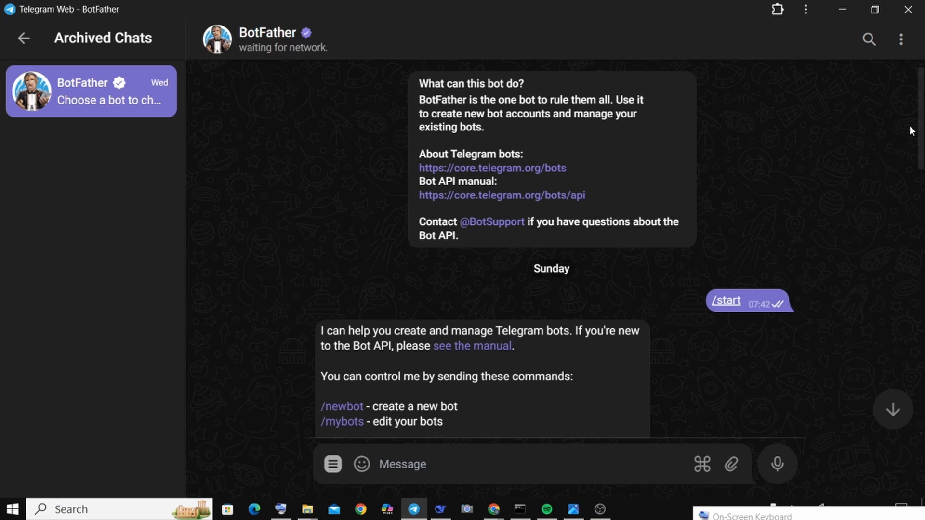
{"action": "left_click_drag", "start_coordinate": [918, 138], "coordinate": [889, 181]}
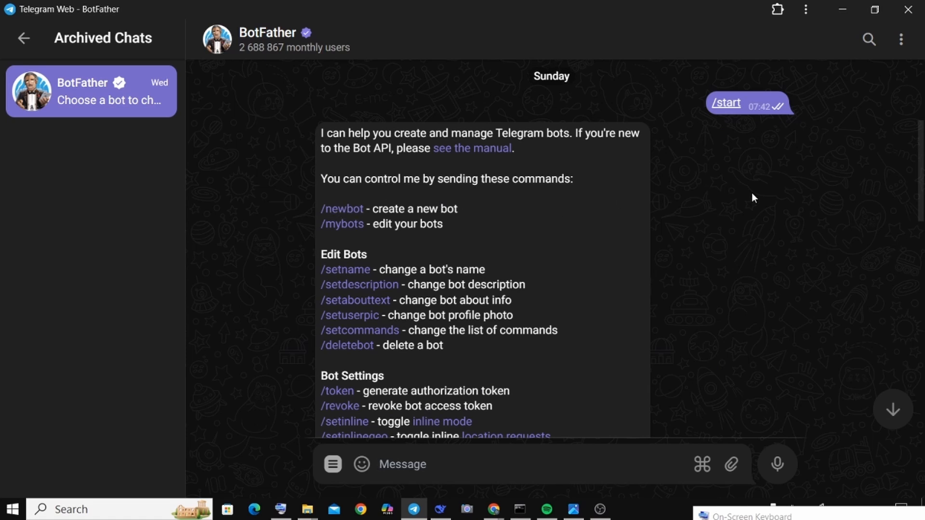
{"action": "left_click_drag", "start_coordinate": [920, 186], "coordinate": [903, 304]}
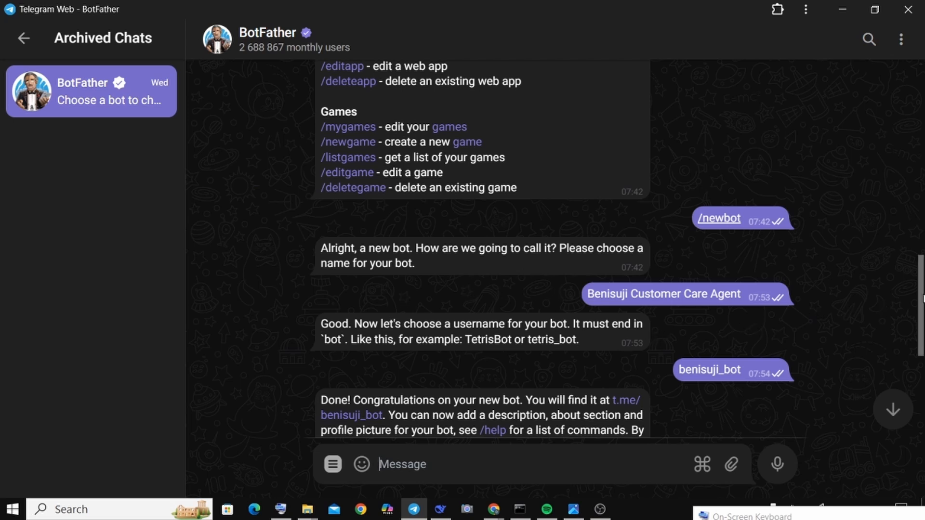
{"action": "left_click_drag", "start_coordinate": [921, 284], "coordinate": [921, 296]}
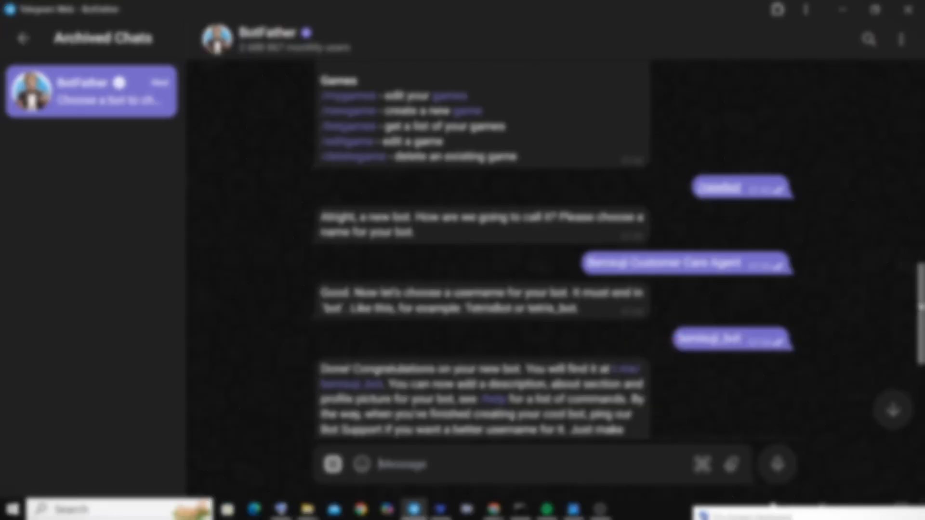
{"action": "scroll", "coordinate": [915, 313], "scroll_direction": "down", "scroll_amount": 3}
{"action": "scroll", "coordinate": [916, 313], "scroll_direction": "down", "scroll_amount": 3}
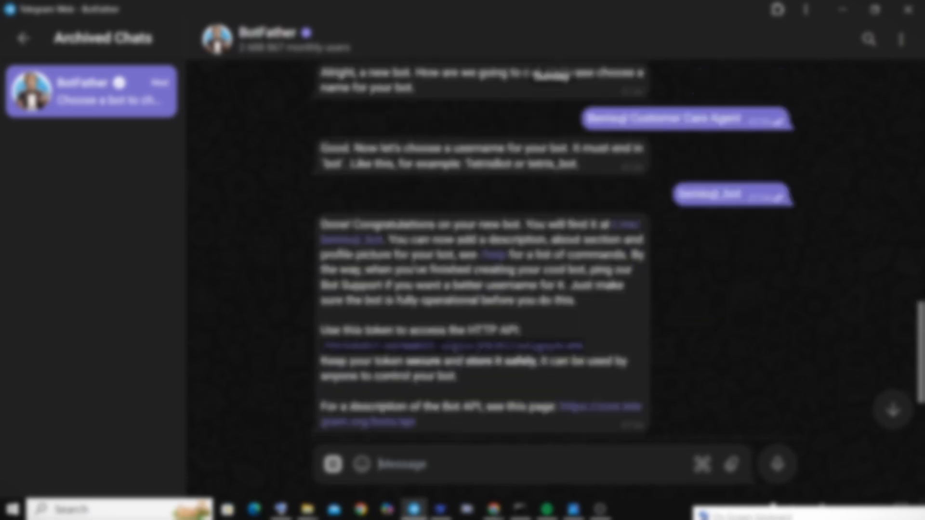
{"action": "scroll", "coordinate": [916, 404], "scroll_direction": "down", "scroll_amount": 2}
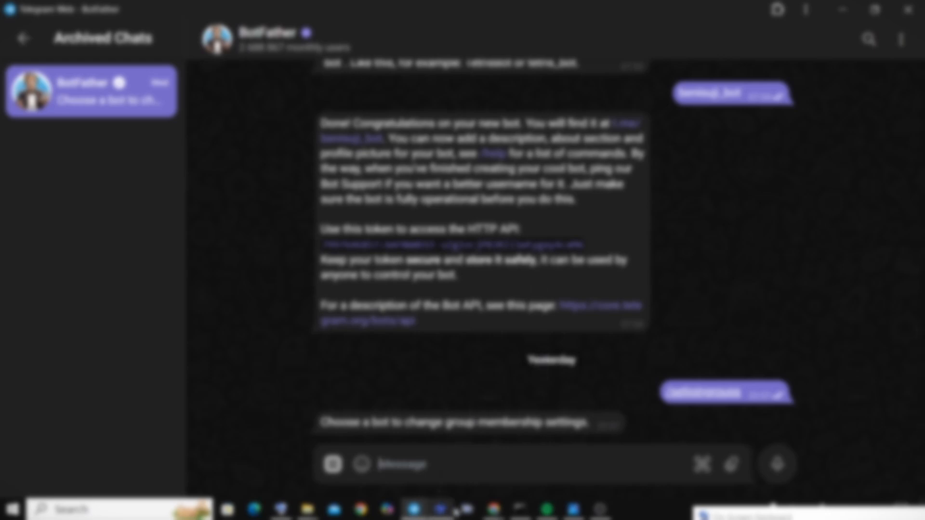
Step: Switch to the browser's evening-overjoyed-silicon Glitch project and examine the BOT_TOKEN and Voiceflow API variables in its .env file
{"action": "mouse_move", "coordinate": [482, 511]}
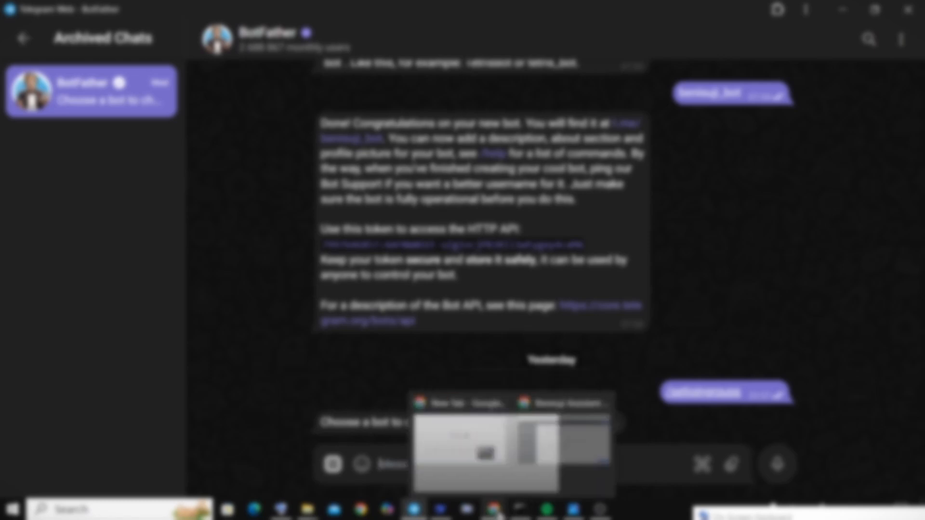
{"action": "left_click", "coordinate": [534, 488]}
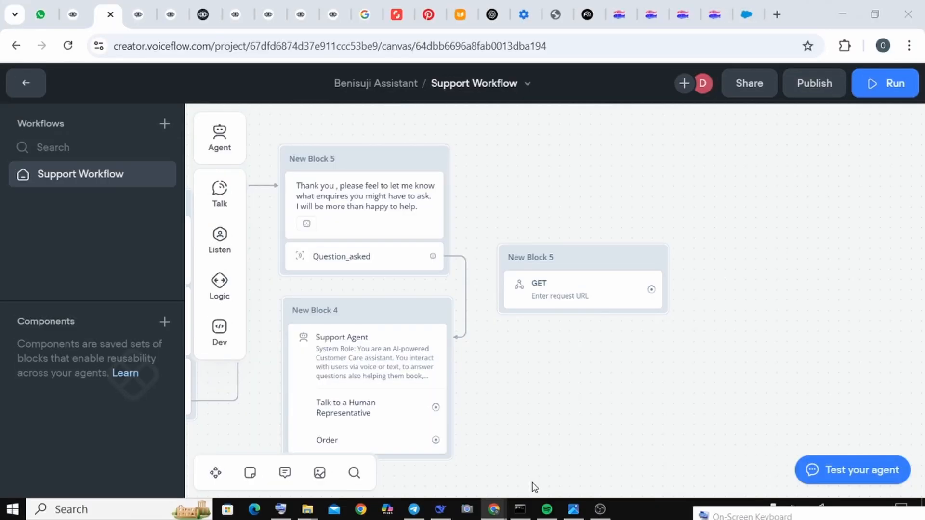
{"action": "left_click", "coordinate": [620, 11]}
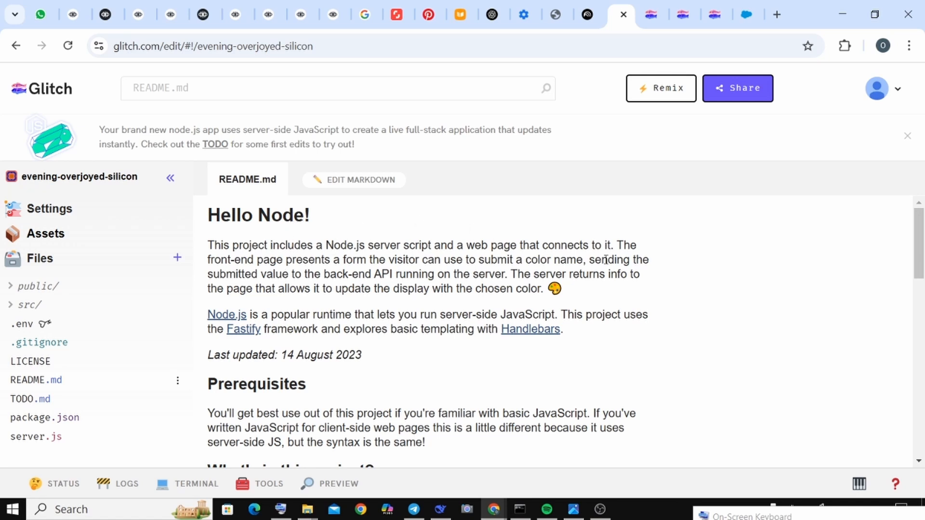
{"action": "mouse_move", "coordinate": [920, 240]}
{"action": "left_mouse_down"}
{"action": "mouse_move", "coordinate": [920, 256]}
{"action": "mouse_move", "coordinate": [919, 239]}
{"action": "left_mouse_up"}
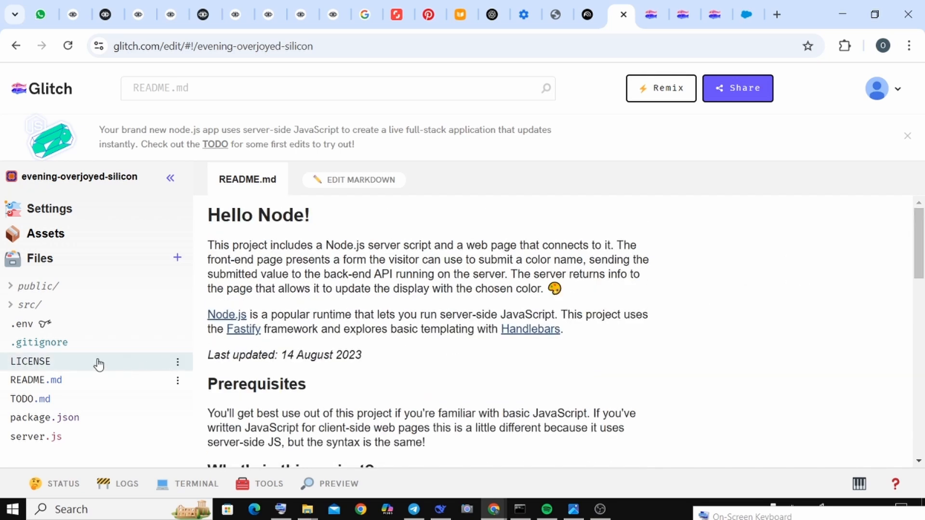
{"action": "left_click", "coordinate": [42, 331]}
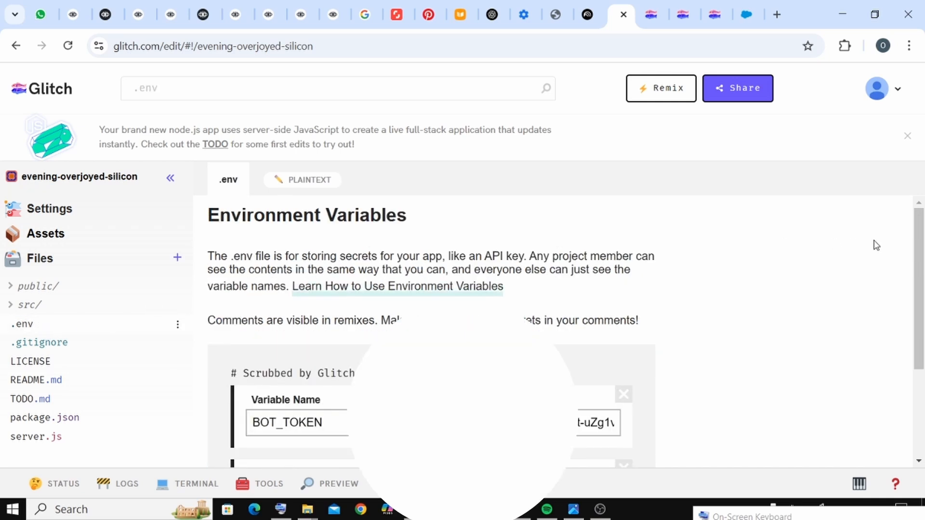
{"action": "left_click_drag", "start_coordinate": [919, 255], "coordinate": [923, 292]}
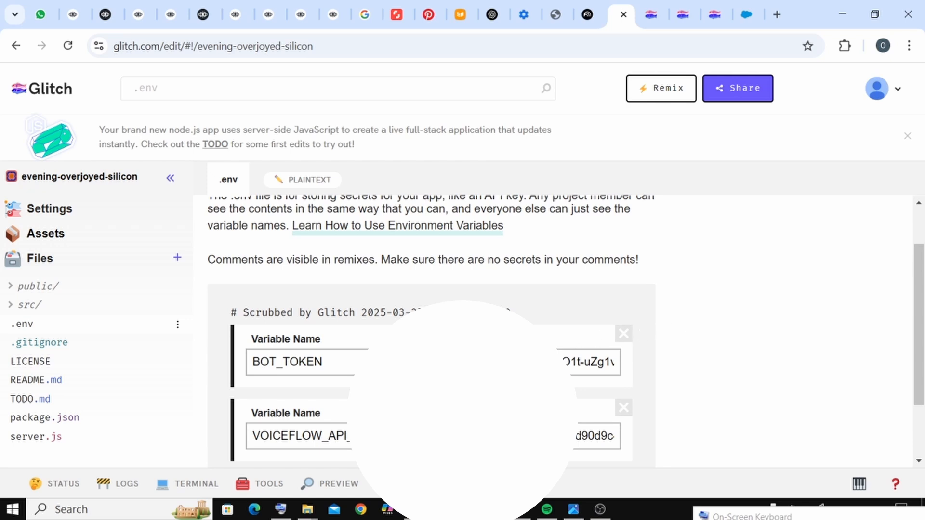
{"action": "left_click", "coordinate": [389, 363]}
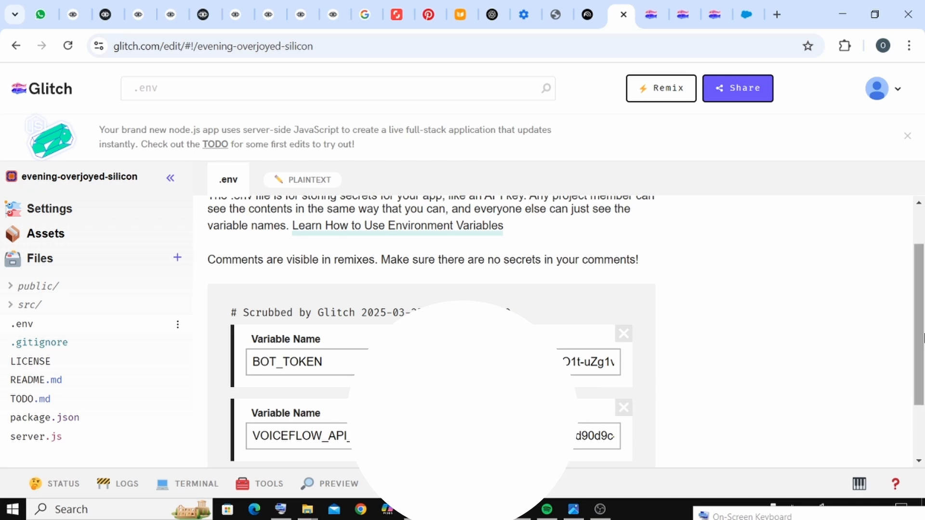
{"action": "scroll", "coordinate": [922, 312], "scroll_direction": "down", "scroll_amount": 1}
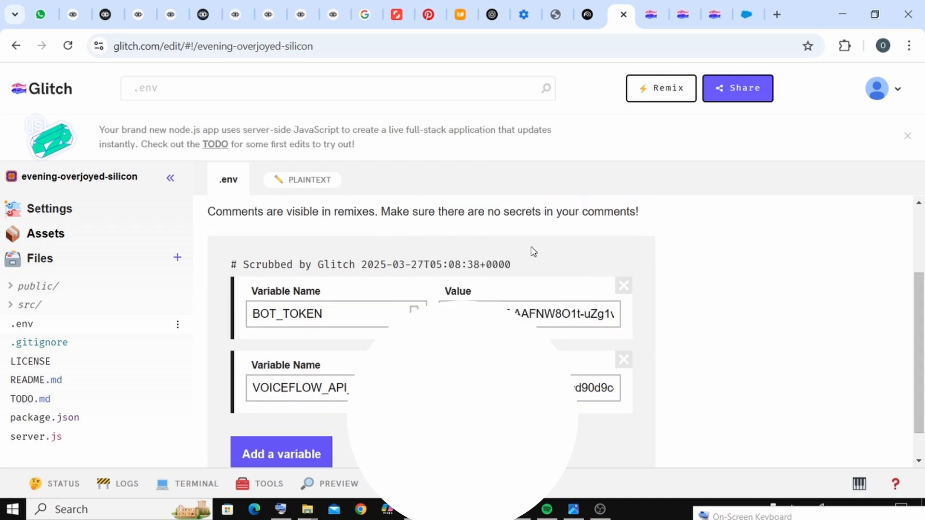
Step: Return to Voiceflow and leave the Support Workflow canvas for the Benisuji Assistant agent's management pages
{"action": "left_click", "coordinate": [102, 15]}
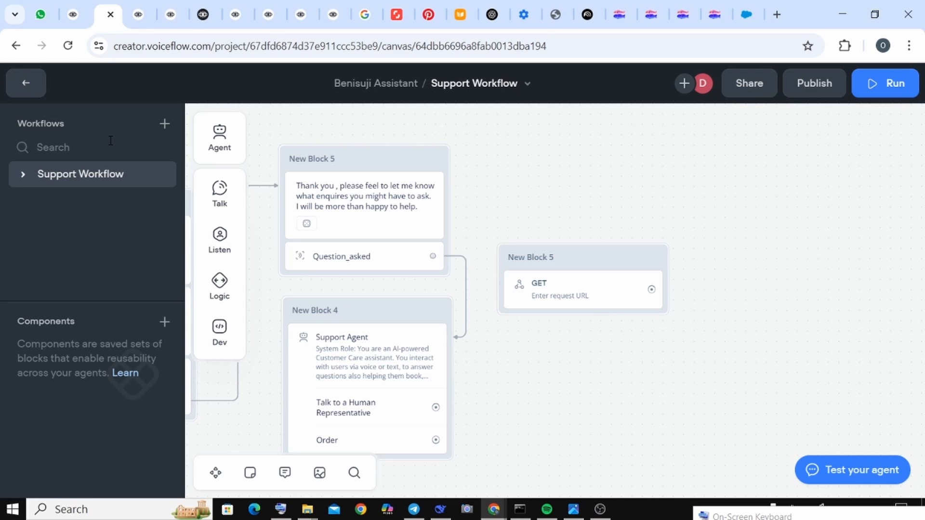
{"action": "left_click", "coordinate": [37, 133]}
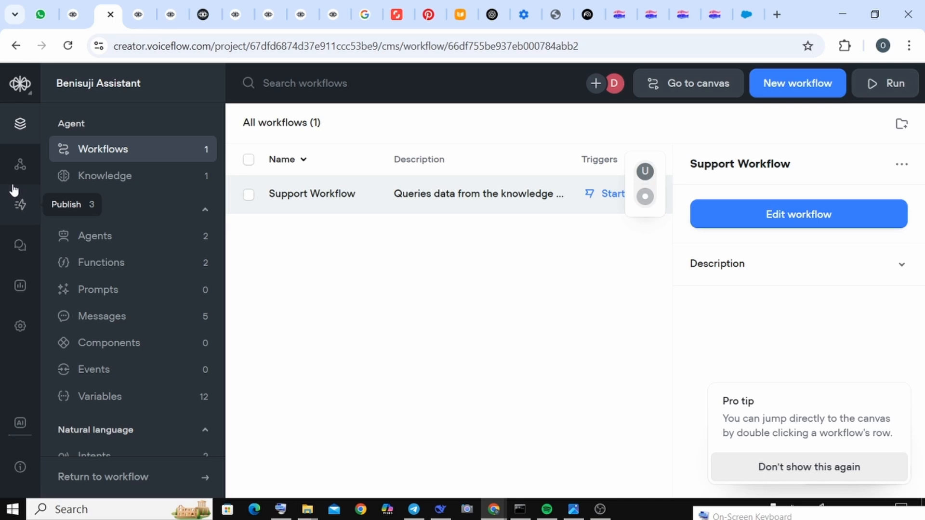
{"action": "left_click", "coordinate": [20, 164]}
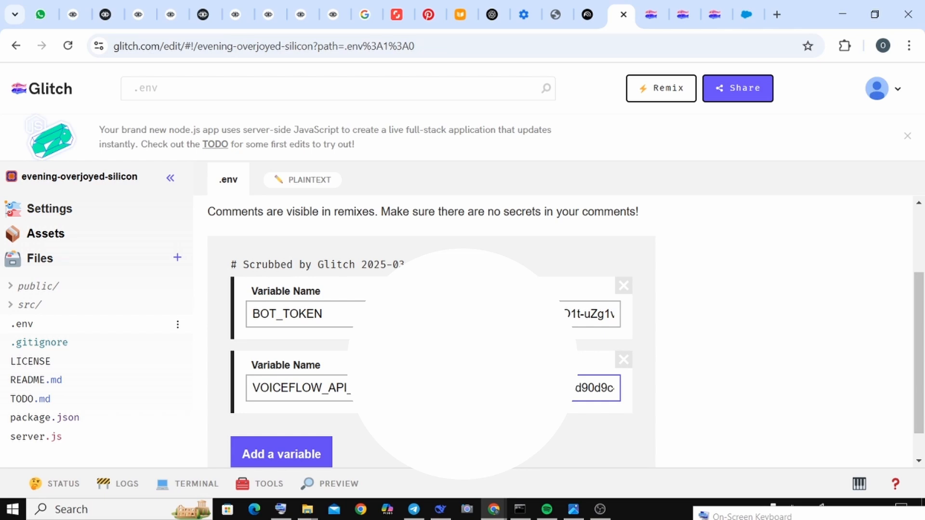
Step: Open package.json in the evening-overjoyed-silicon project and start an npm package search with "tele"
{"action": "scroll", "coordinate": [712, 407], "scroll_direction": "down", "scroll_amount": 1}
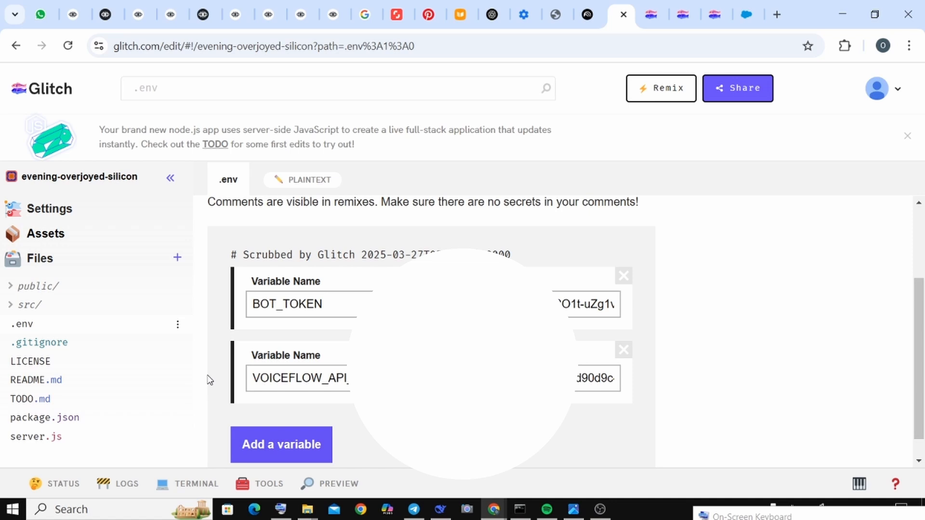
{"action": "left_click", "coordinate": [63, 416]}
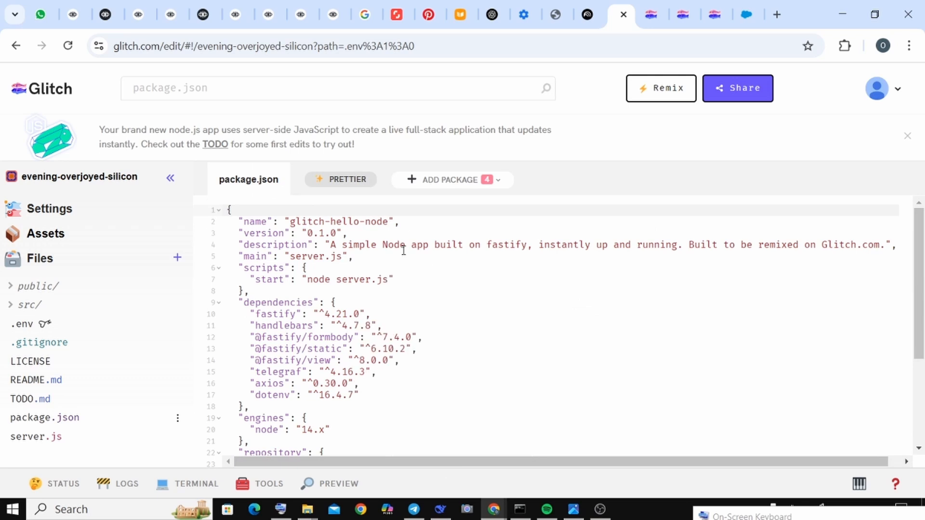
{"action": "left_click", "coordinate": [436, 183]}
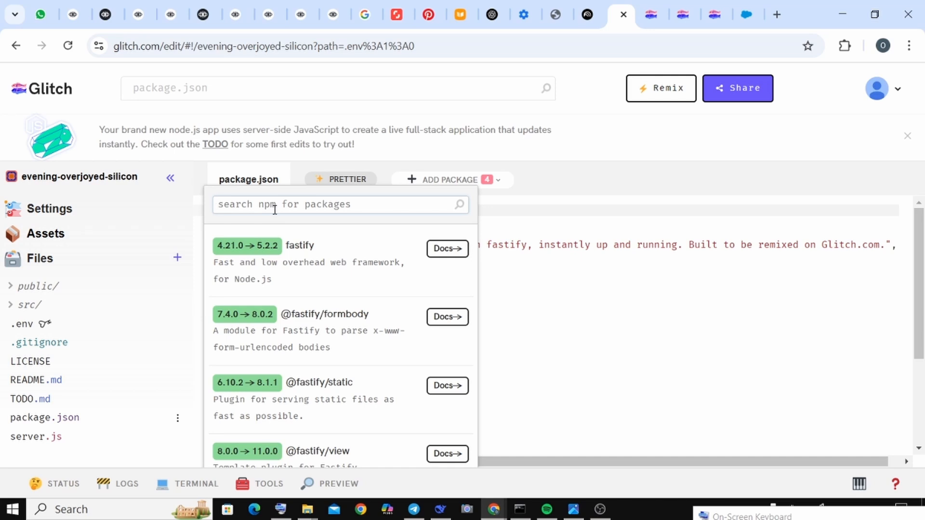
{"action": "type", "text": "tele"}
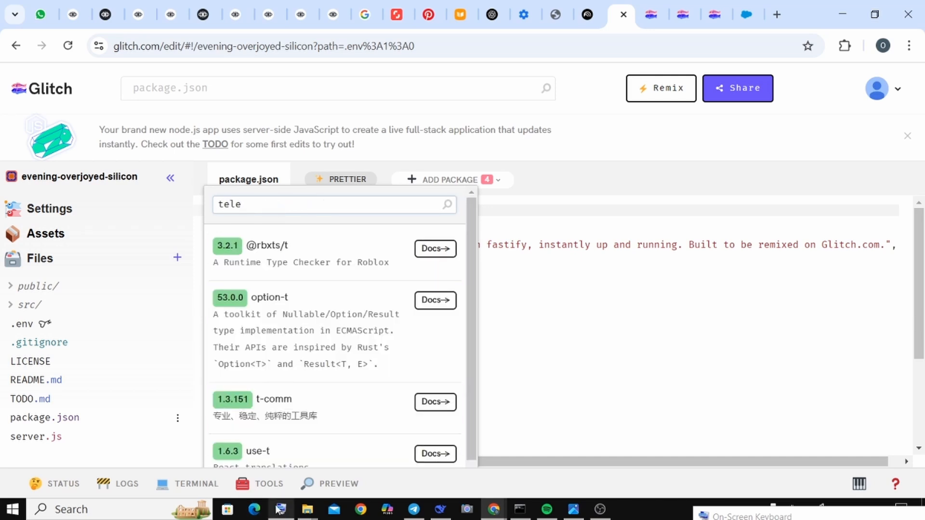
Step: Bring up the On-Screen Keyboard and move it clear of the package search results
{"action": "mouse_move", "coordinate": [282, 510]}
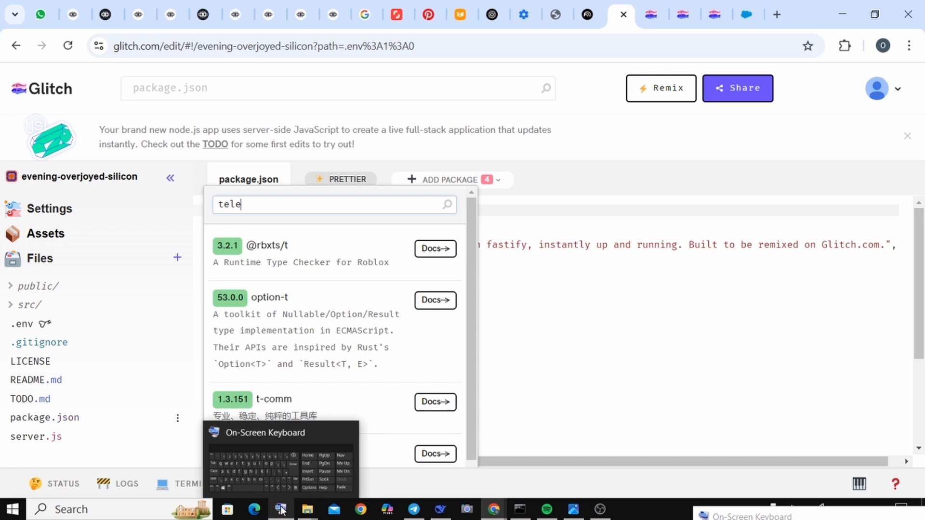
{"action": "left_click", "coordinate": [283, 485]}
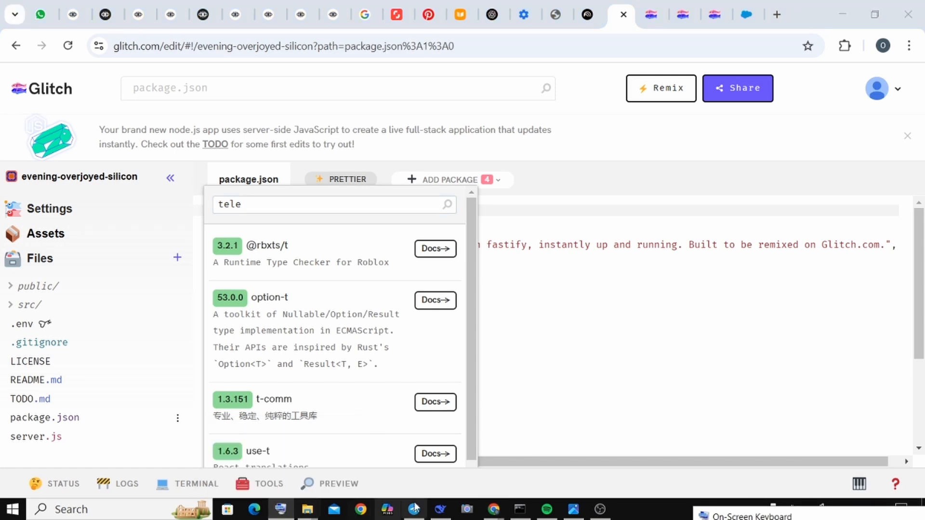
{"action": "left_click_drag", "start_coordinate": [793, 516], "coordinate": [760, 24]}
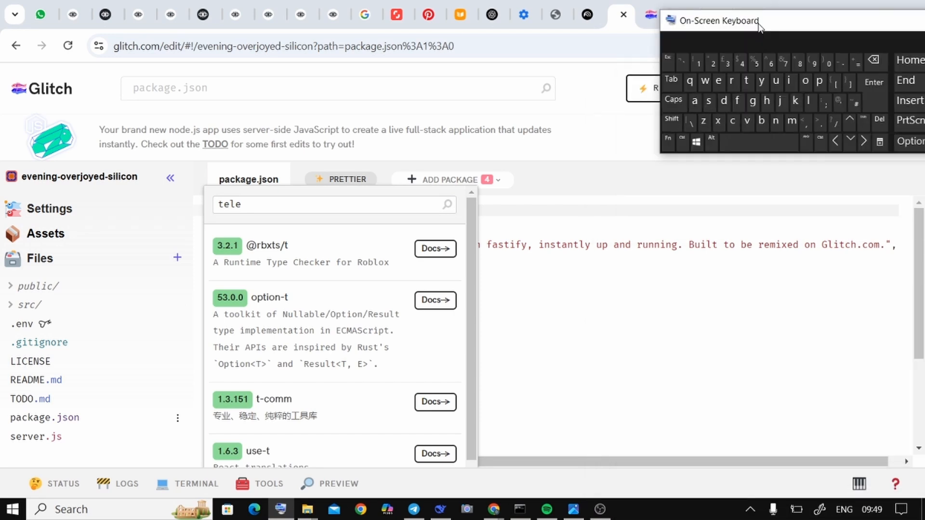
Step: Complete the npm package search term as "telegraf"
{"action": "left_click", "coordinate": [244, 203]}
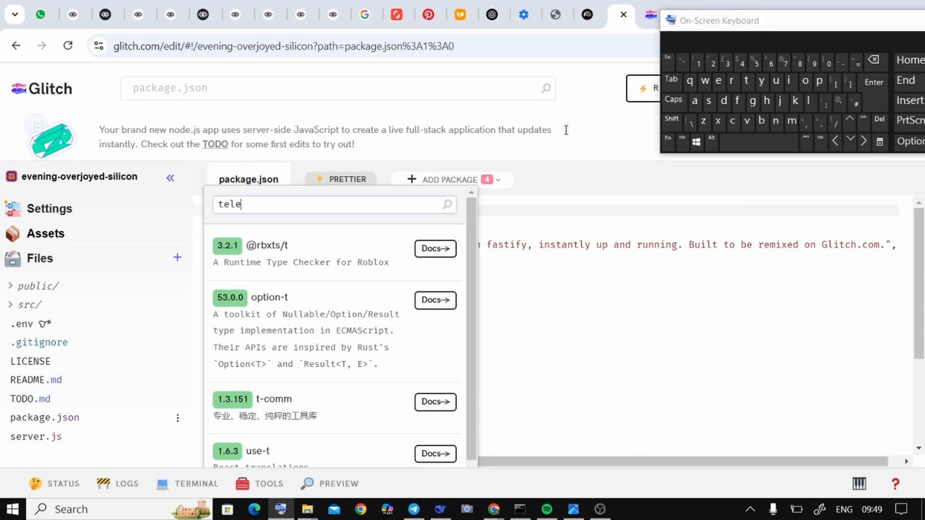
{"action": "left_click", "coordinate": [755, 100]}
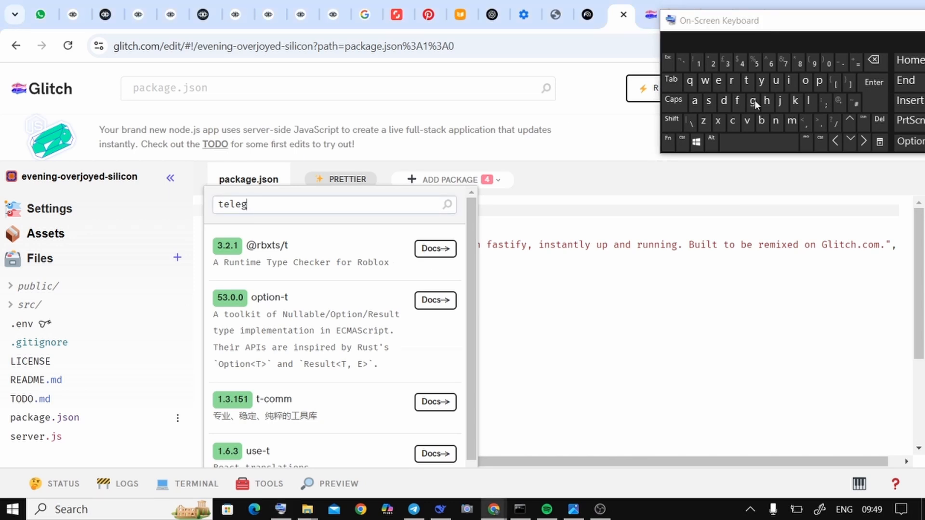
{"action": "type", "text": "ra"}
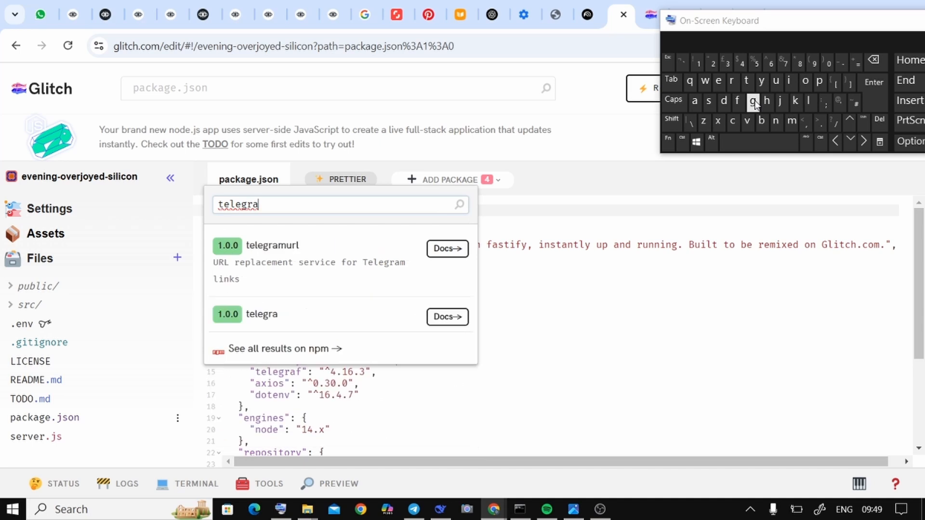
{"action": "left_click", "coordinate": [820, 82]}
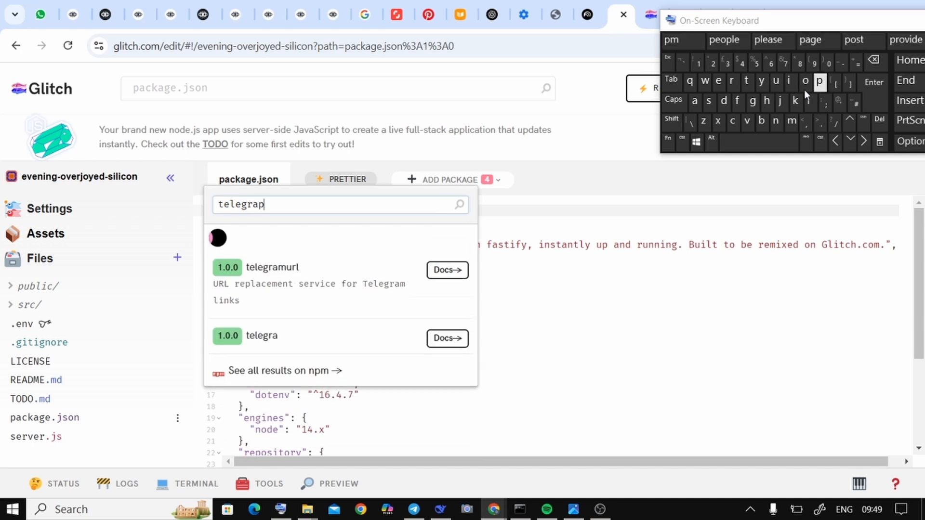
{"action": "left_click", "coordinate": [767, 102]}
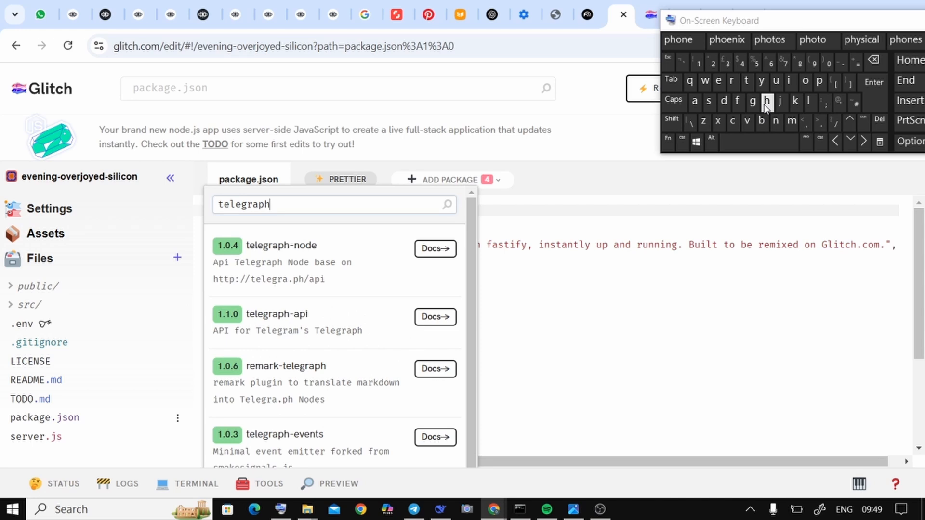
{"action": "left_click", "coordinate": [874, 61]}
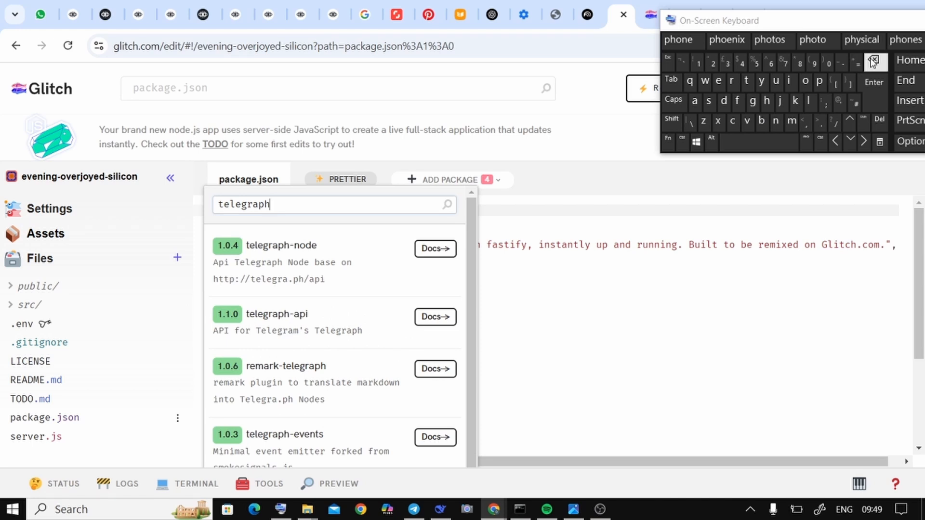
{"action": "left_click", "coordinate": [874, 60]}
{"action": "type", "text": "f"}
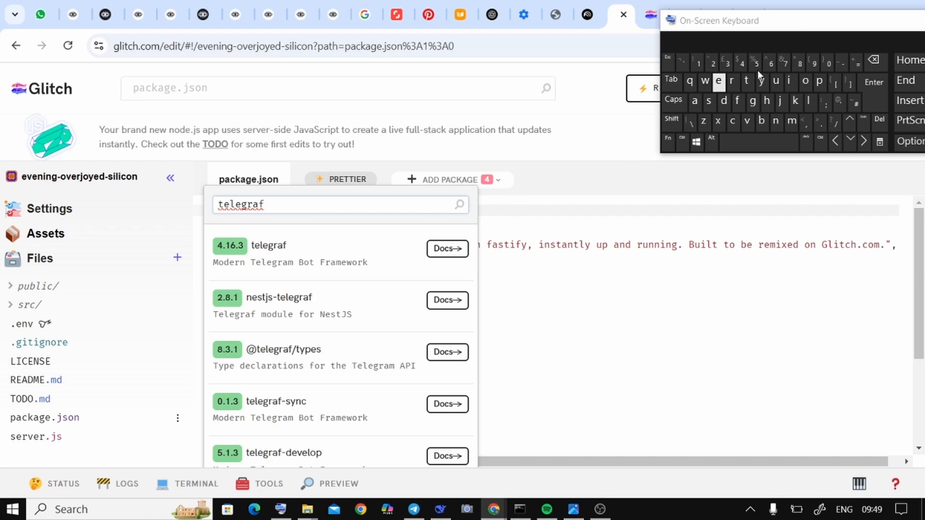
Step: Clear the package search and look up "axios" instead
{"action": "left_click", "coordinate": [883, 62]}
{"action": "left_click", "coordinate": [883, 62]}
{"action": "left_click", "coordinate": [883, 62]}
{"action": "left_click", "coordinate": [883, 61]}
{"action": "left_click", "coordinate": [884, 62]}
{"action": "left_click", "coordinate": [883, 62]}
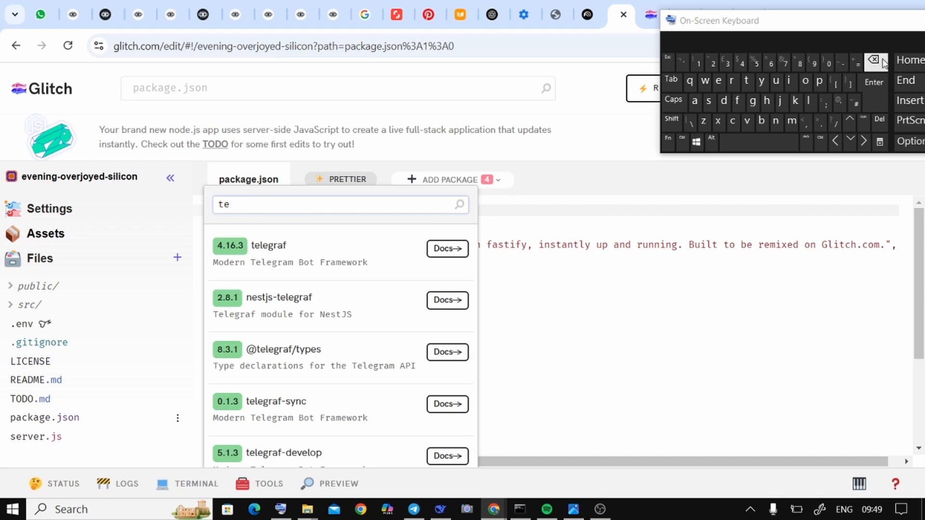
{"action": "left_click", "coordinate": [883, 62]}
{"action": "left_click", "coordinate": [884, 62]}
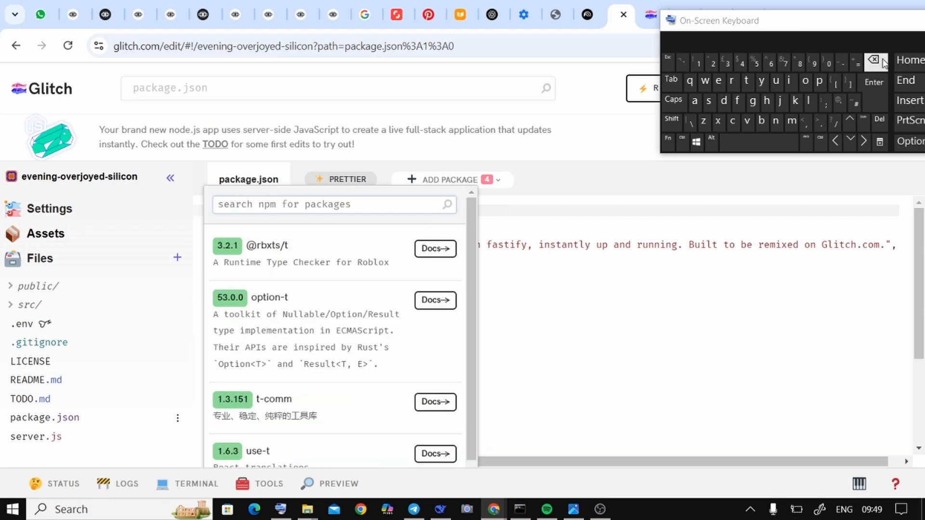
{"action": "type", "text": "a"}
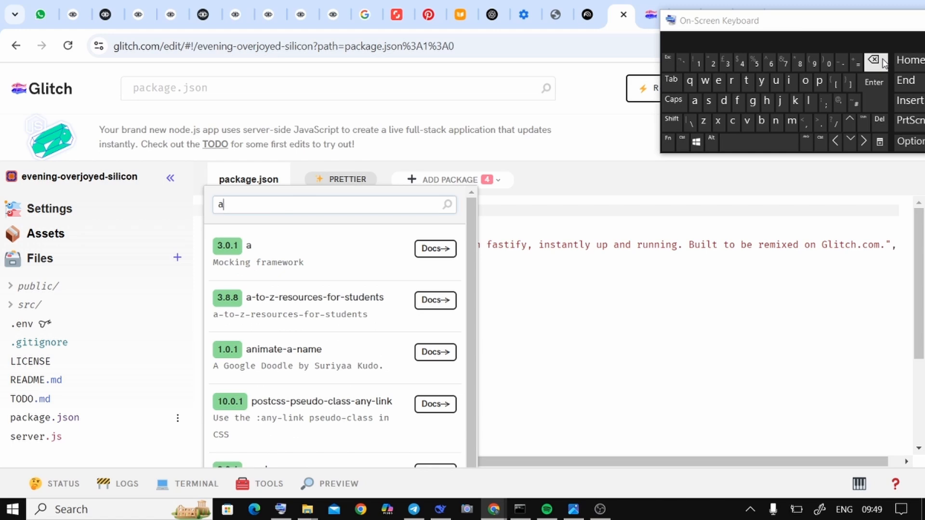
{"action": "type", "text": "xio"}
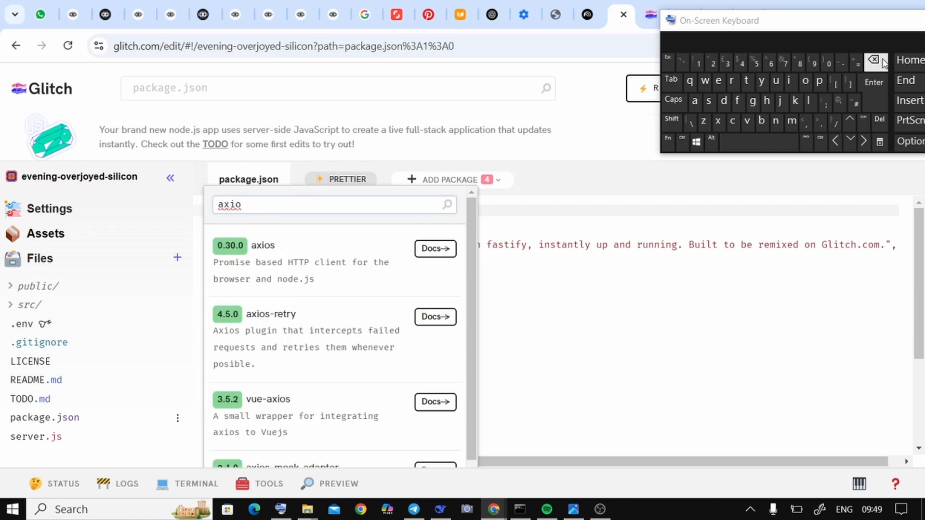
{"action": "type", "text": "s"}
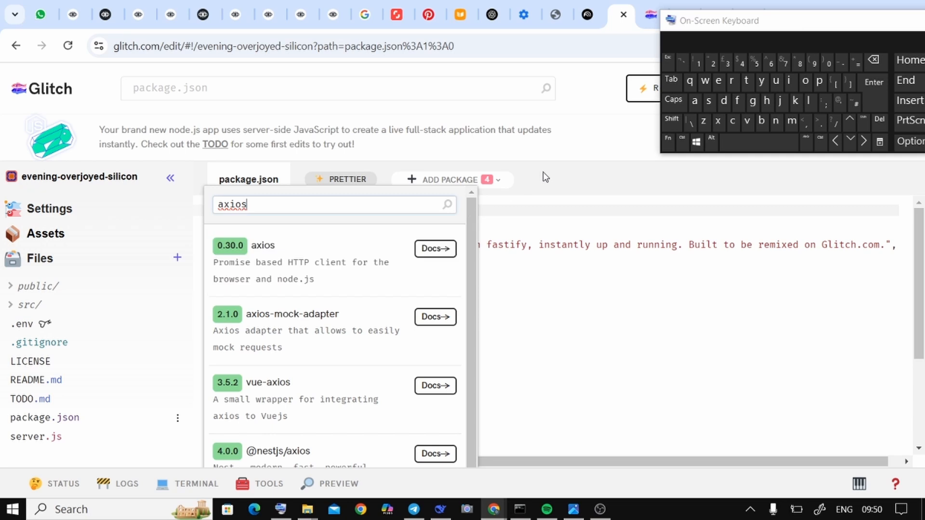
Step: Replace the package search term with "dotenv", then close the package search without adding anything
{"action": "left_click", "coordinate": [885, 58]}
{"action": "left_click", "coordinate": [884, 58]}
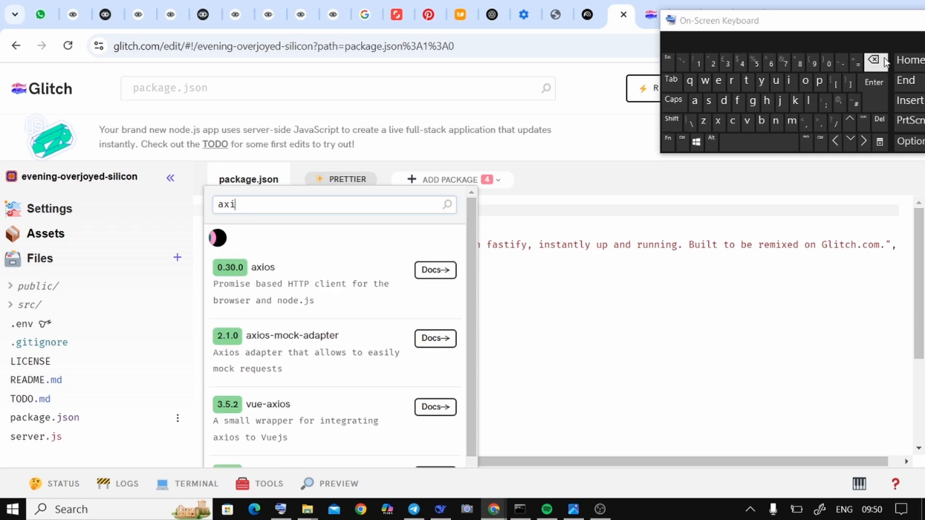
{"action": "left_click", "coordinate": [884, 59]}
{"action": "left_click", "coordinate": [885, 59]}
{"action": "left_click", "coordinate": [884, 58]}
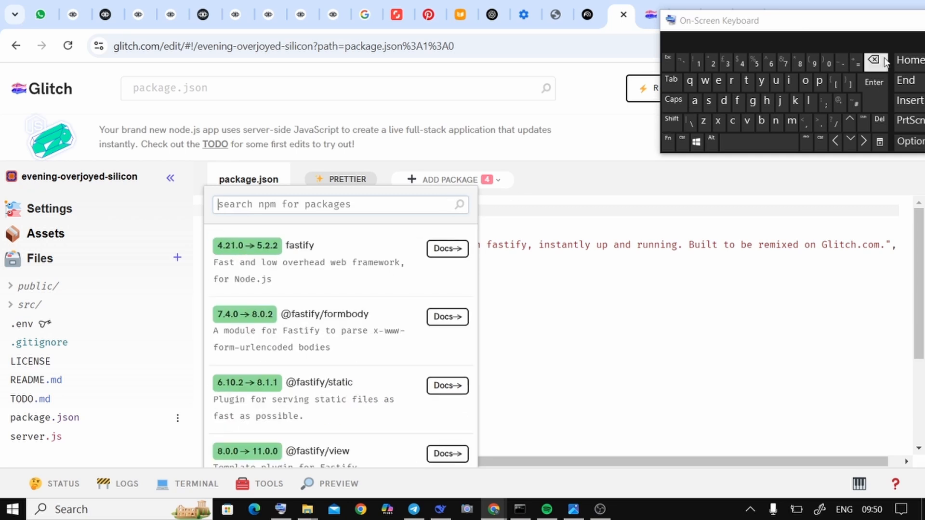
{"action": "type", "text": "dote"}
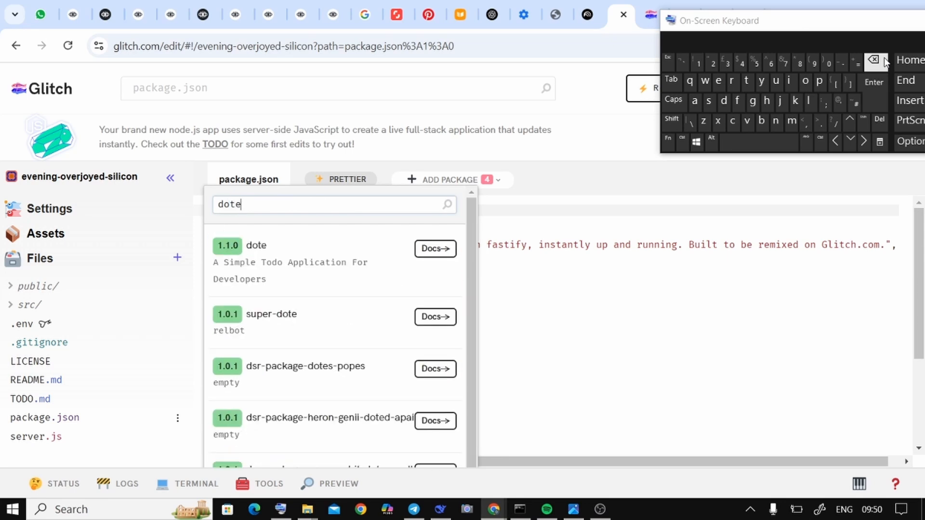
{"action": "type", "text": "nv"}
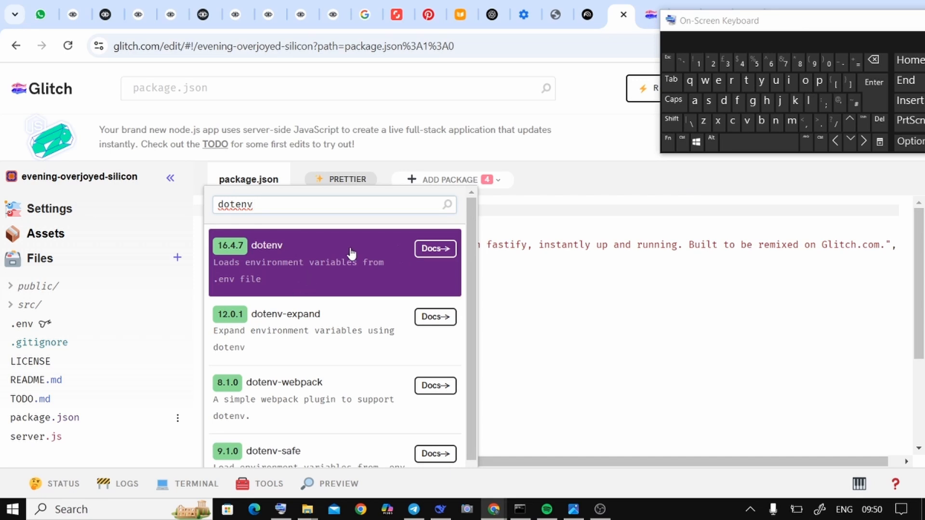
{"action": "left_click", "coordinate": [606, 149]}
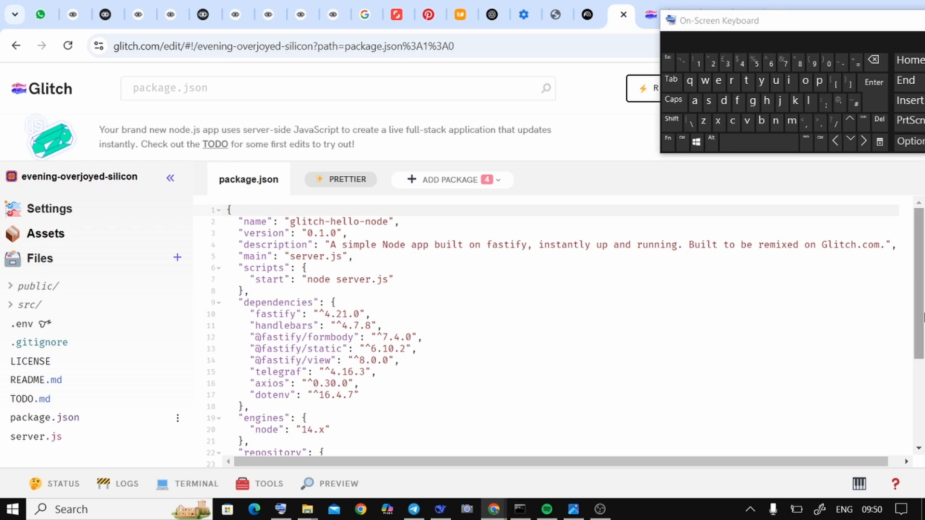
Step: Review the remaining entries of package.json and open server.js to view the bot code
{"action": "left_click_drag", "start_coordinate": [920, 317], "coordinate": [914, 393]}
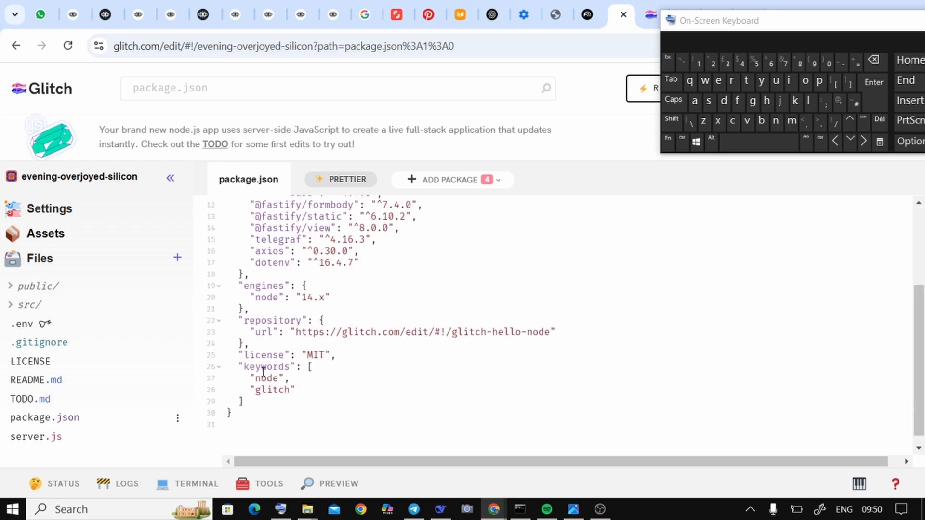
{"action": "left_click", "coordinate": [59, 446]}
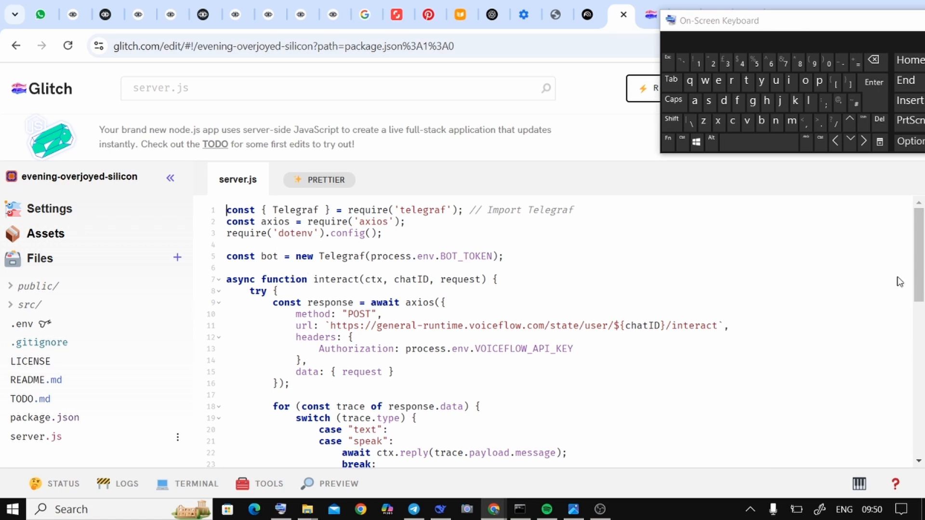
{"action": "mouse_move", "coordinate": [921, 260]}
{"action": "left_mouse_down"}
{"action": "mouse_move", "coordinate": [922, 284]}
{"action": "mouse_move", "coordinate": [921, 260]}
{"action": "left_mouse_up"}
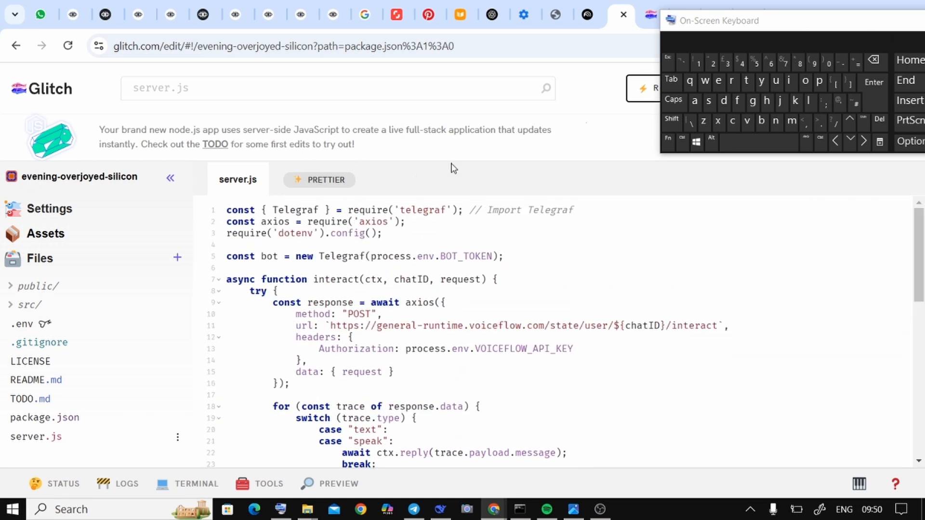
Step: Switch to the Voiceflow documentation's Telegram guide and read through its setup sections down to the app.js sample code
{"action": "left_click", "coordinate": [84, 23]}
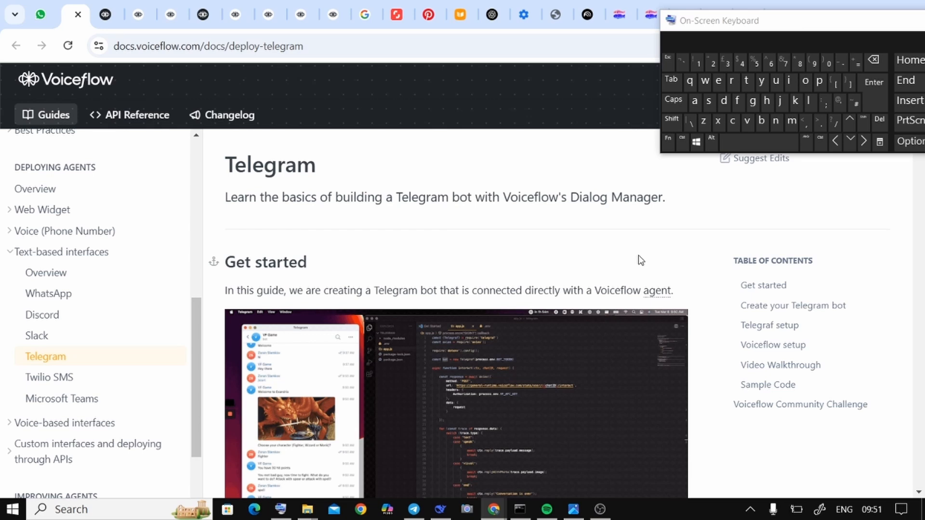
{"action": "scroll", "coordinate": [626, 260], "scroll_direction": "down", "scroll_amount": 10}
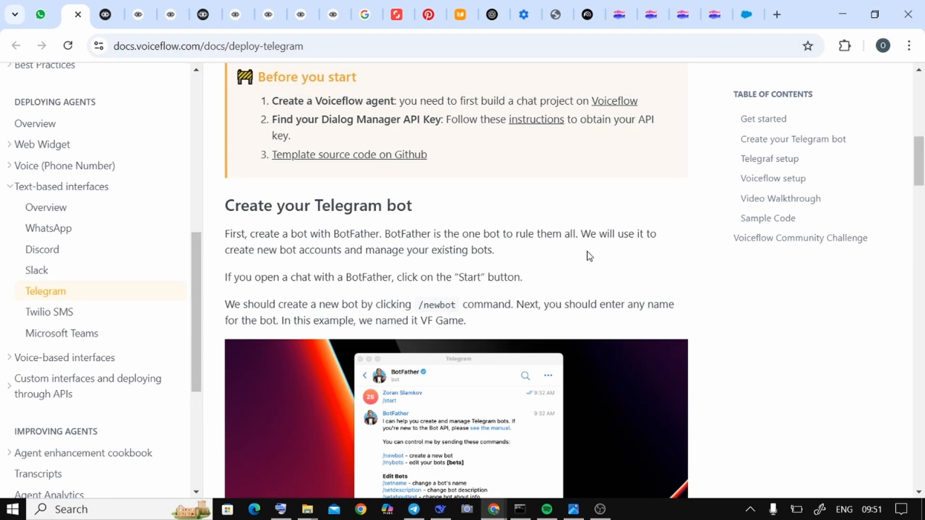
{"action": "scroll", "coordinate": [589, 256], "scroll_direction": "down", "scroll_amount": 10}
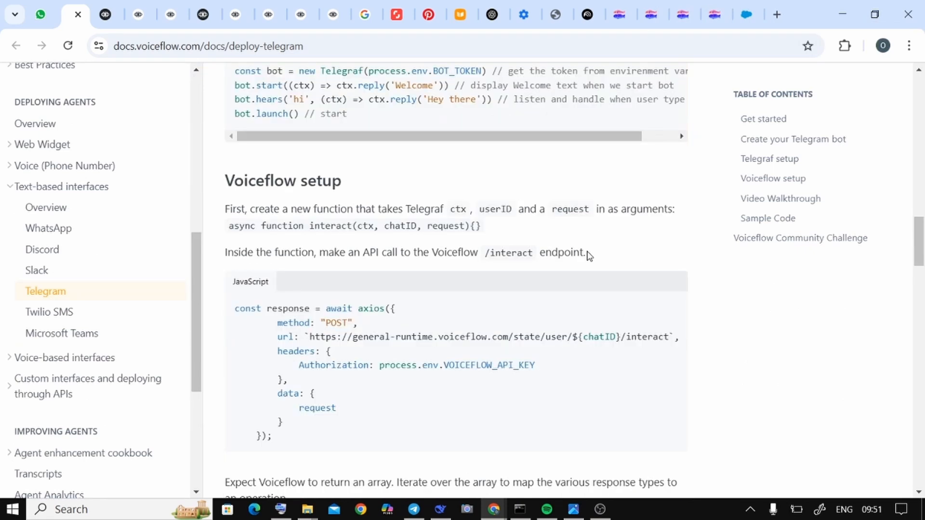
{"action": "scroll", "coordinate": [589, 256], "scroll_direction": "down", "scroll_amount": 3}
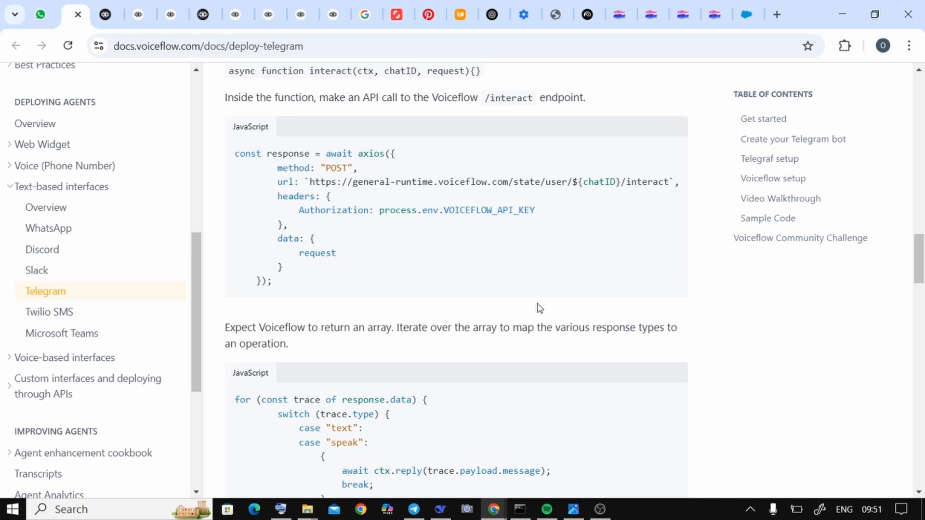
{"action": "scroll", "coordinate": [540, 309], "scroll_direction": "down", "scroll_amount": 15}
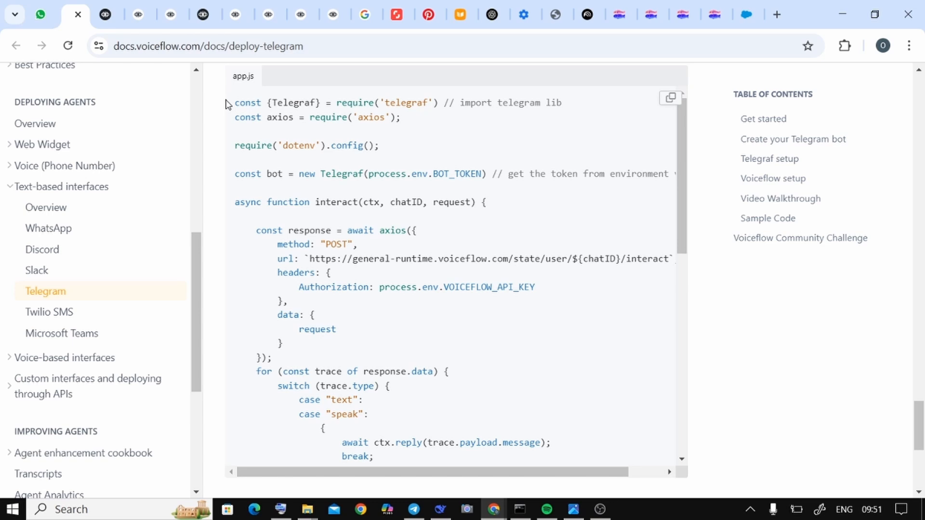
Step: Highlight the entire app.js sample, from the Telegraf import to the SIGTERM handler, review it and clear the highlight
{"action": "left_click_drag", "start_coordinate": [226, 104], "coordinate": [435, 470]}
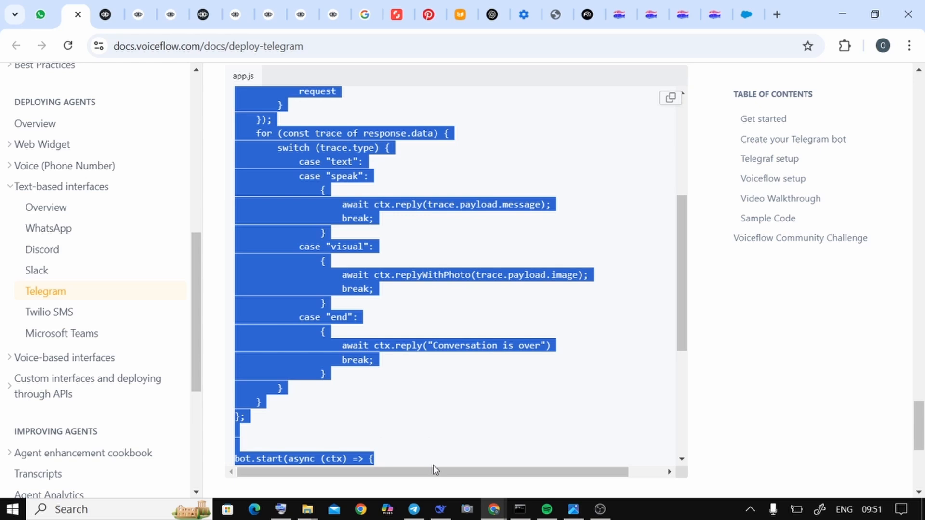
{"action": "left_click_drag", "start_coordinate": [435, 470], "coordinate": [686, 430]}
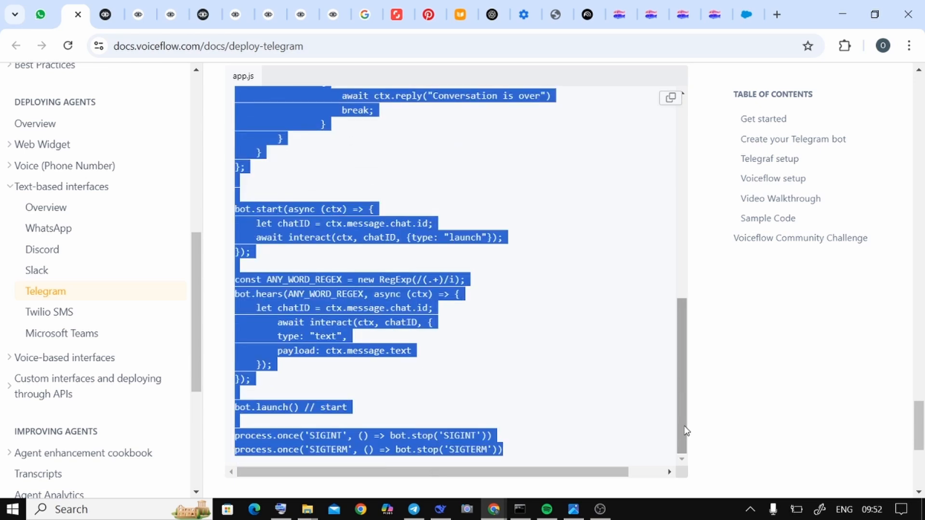
{"action": "scroll", "coordinate": [686, 430], "scroll_direction": "up", "scroll_amount": 5}
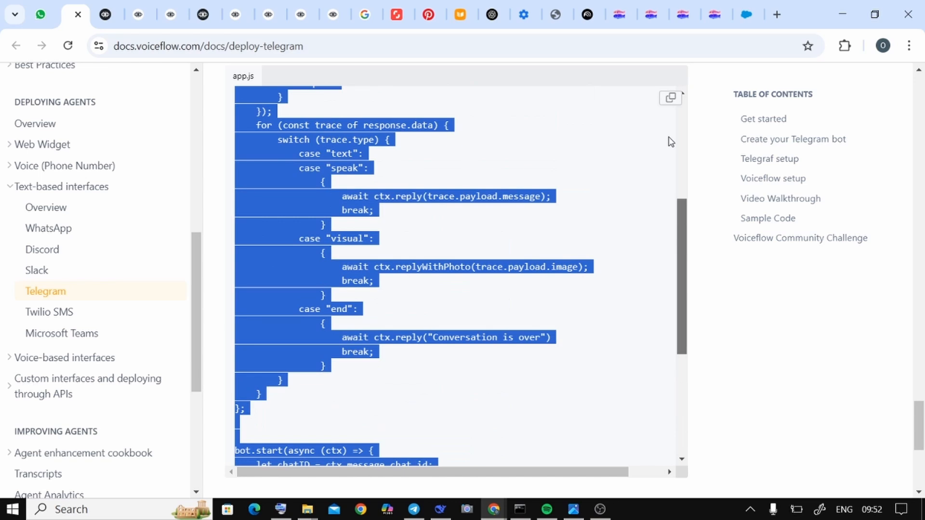
{"action": "scroll", "coordinate": [620, 246], "scroll_direction": "up", "scroll_amount": 5}
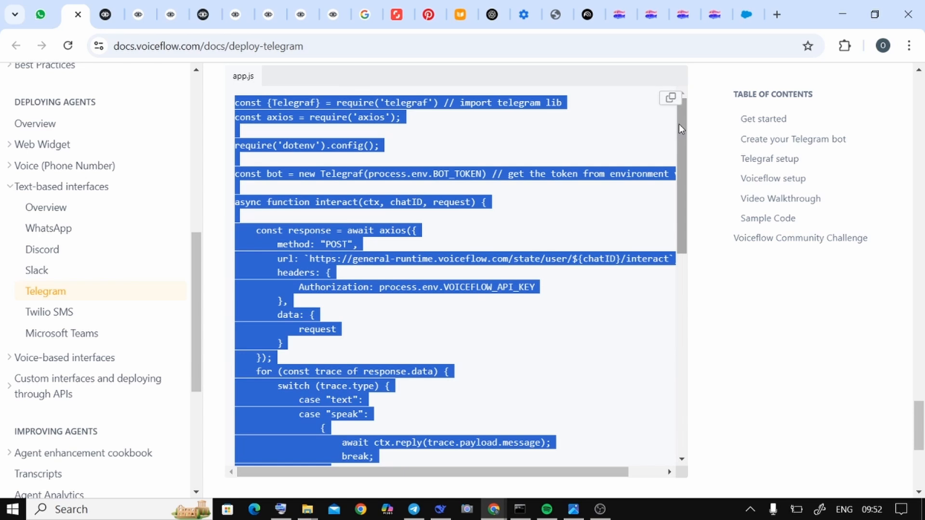
{"action": "left_click", "coordinate": [697, 172]}
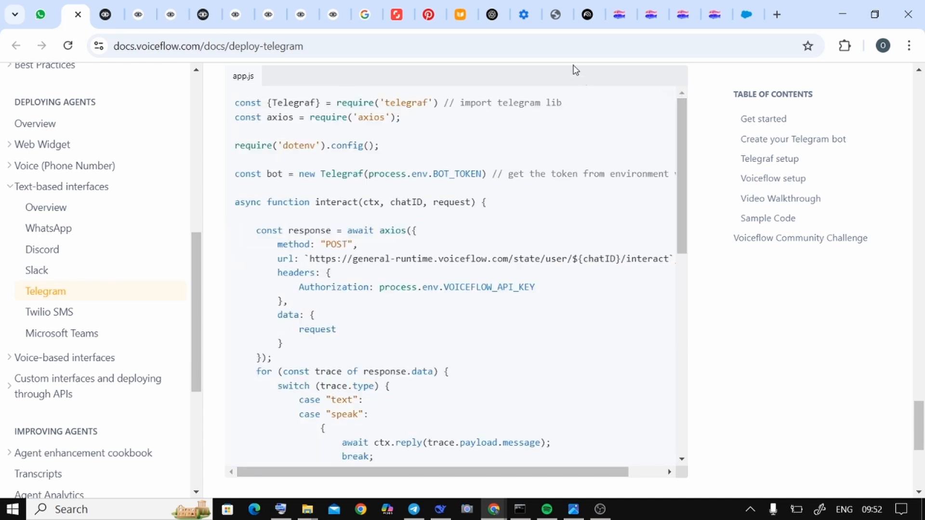
Step: Return to the Glitch project's server.js and select all of its code
{"action": "left_click", "coordinate": [626, 21]}
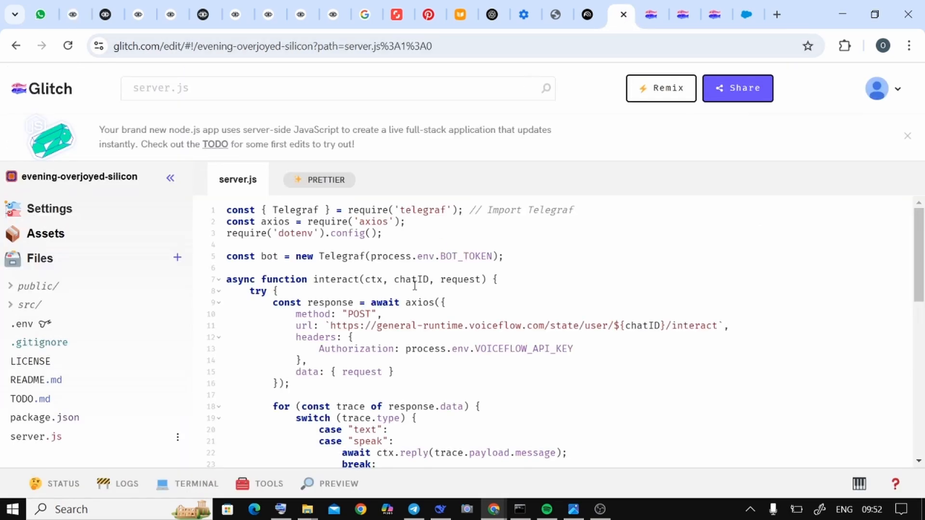
{"action": "left_click", "coordinate": [56, 437]}
{"action": "key", "text": "ctrl+a"}
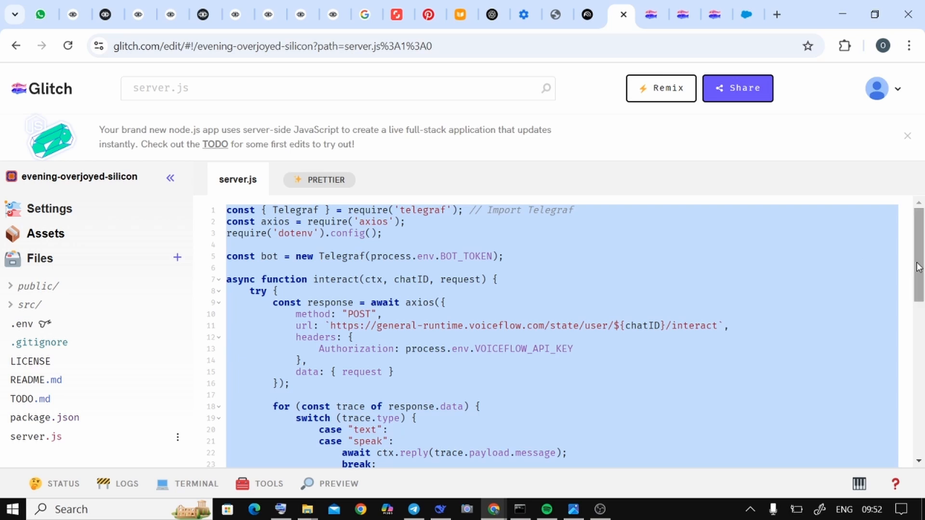
{"action": "left_click", "coordinate": [479, 153]}
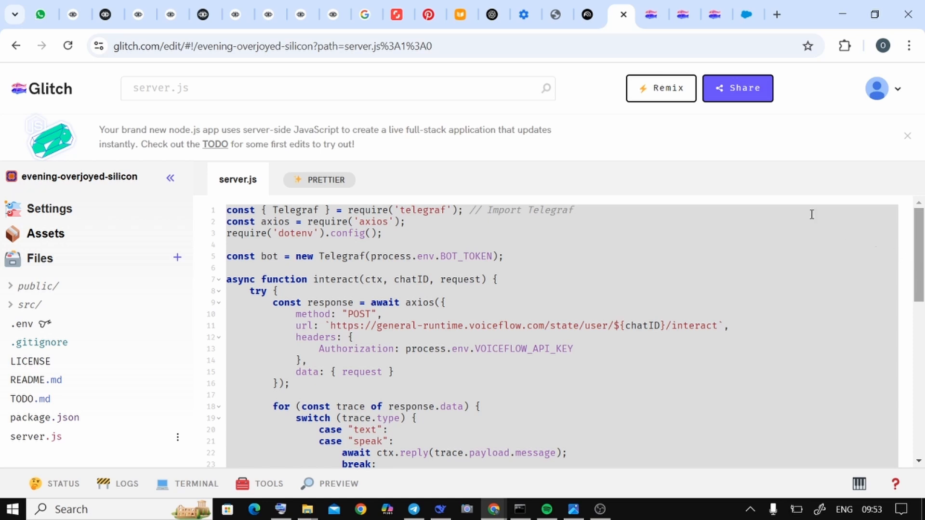
{"action": "mouse_move", "coordinate": [542, 513]}
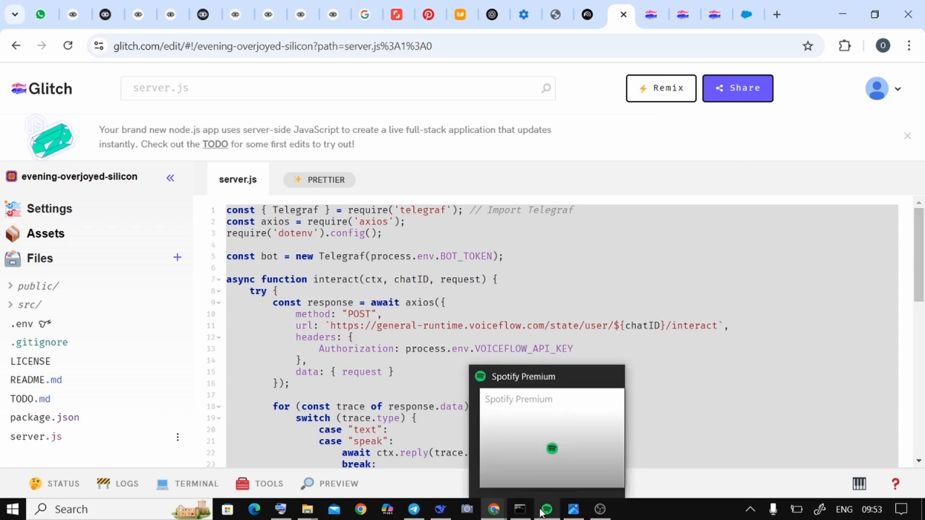
{"action": "mouse_move", "coordinate": [574, 509]}
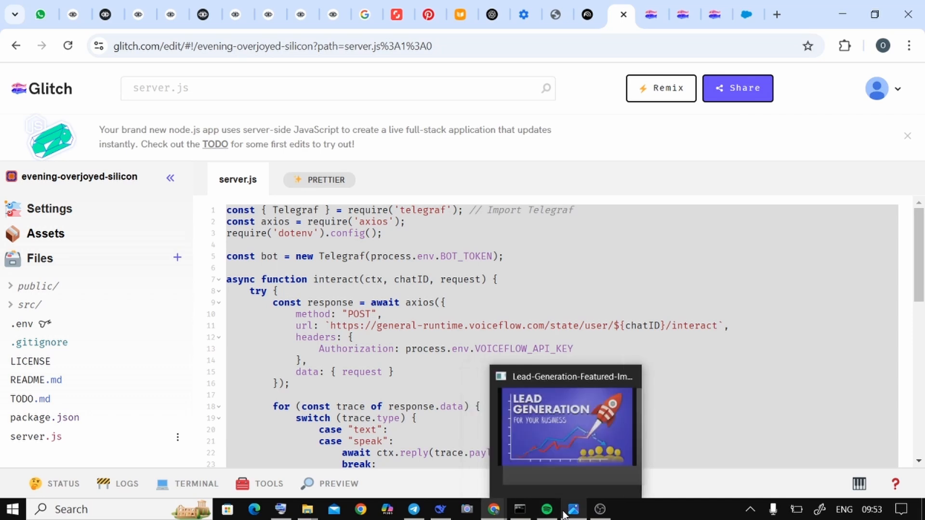